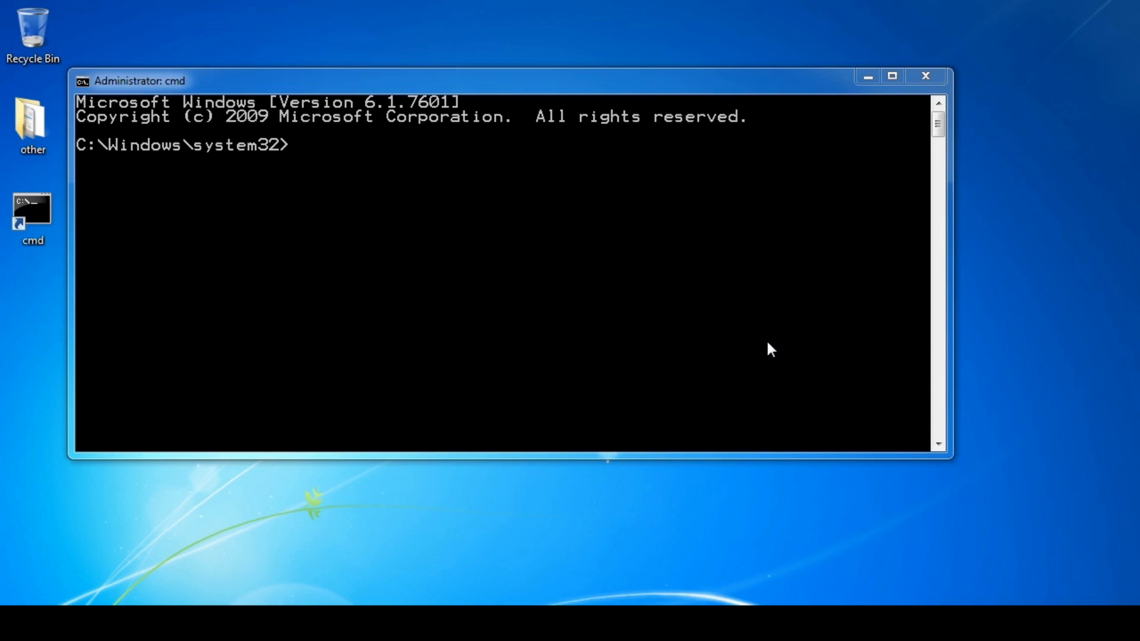
# Run the dbca command in the Command Prompt to start the Database Configuration Assistant.
pyautogui.click(767, 343)
pyautogui.write('dbca')
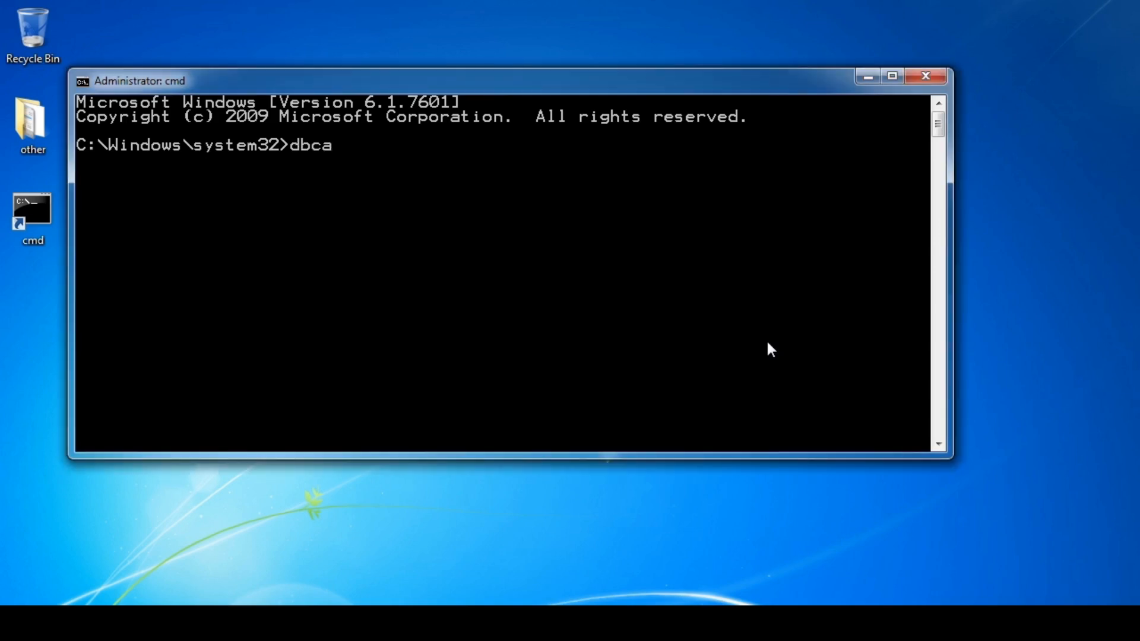
pyautogui.press('Return')
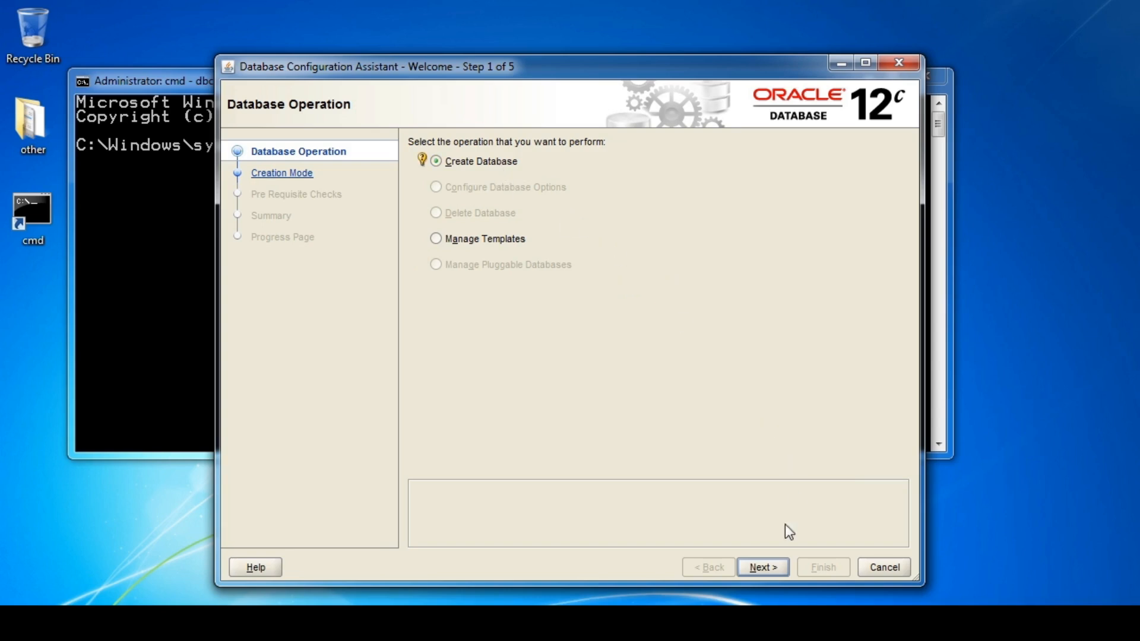
# Go past Create Database, choose Advanced Mode creation, and reach the Database Template step.
pyautogui.click(764, 565)
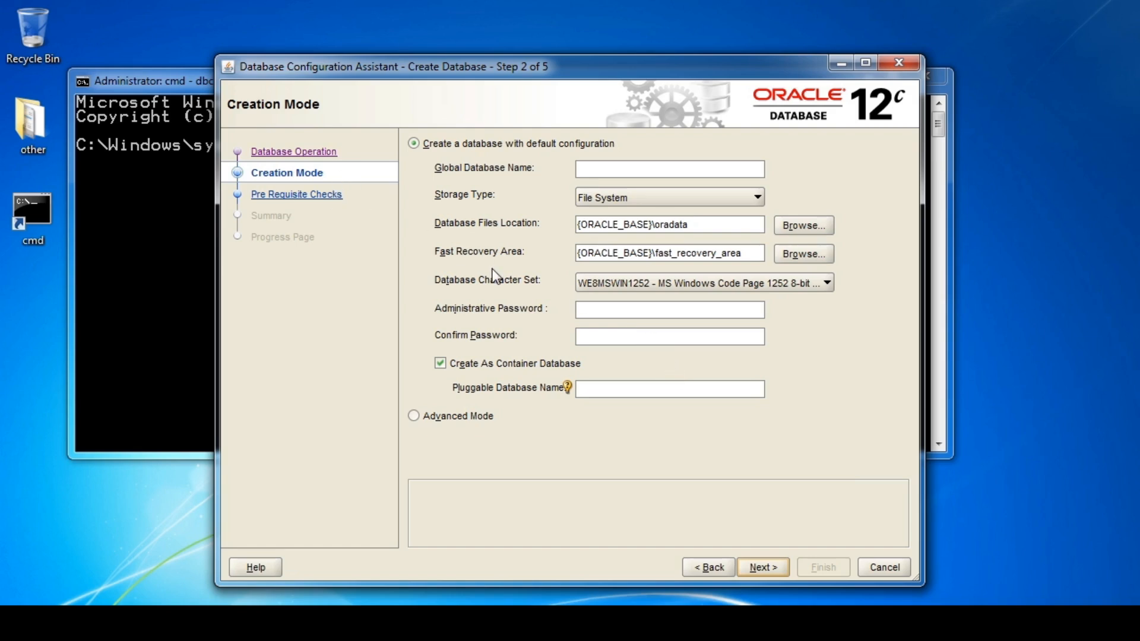
pyautogui.click(462, 415)
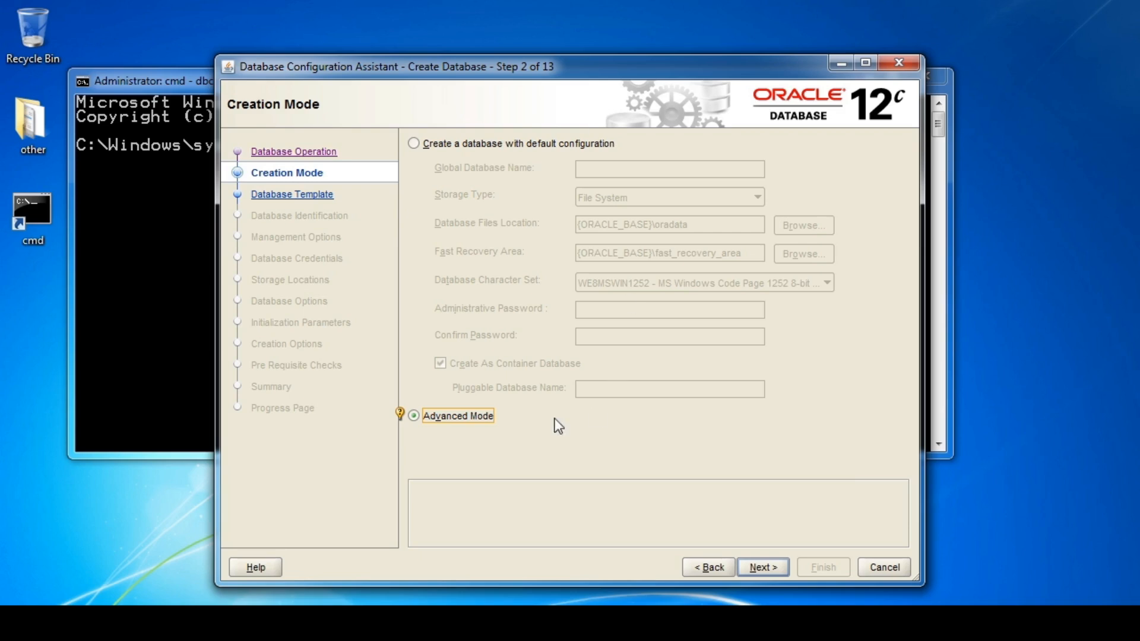
pyautogui.click(766, 567)
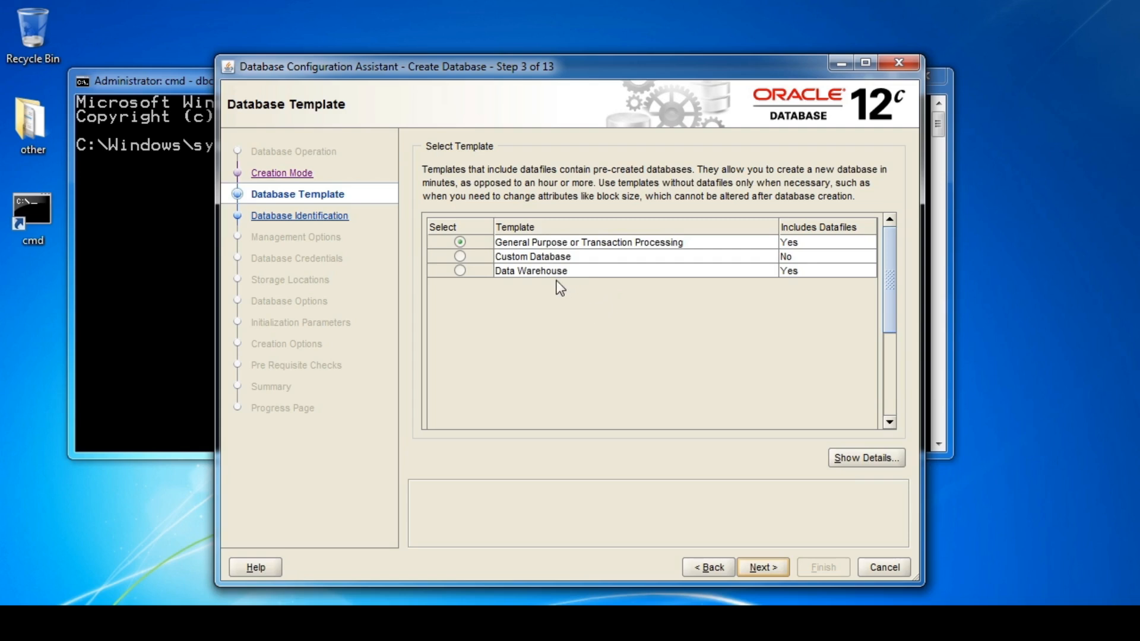
# Review the General Purpose template details, then choose the Custom Database template and continue.
pyautogui.click(465, 244)
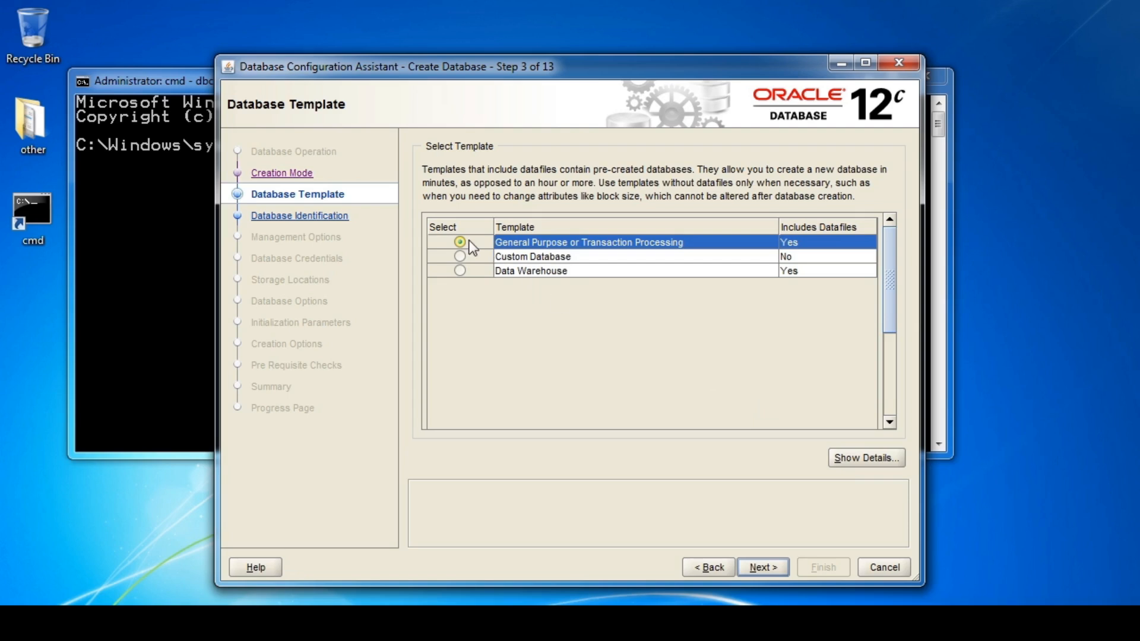
pyautogui.click(859, 458)
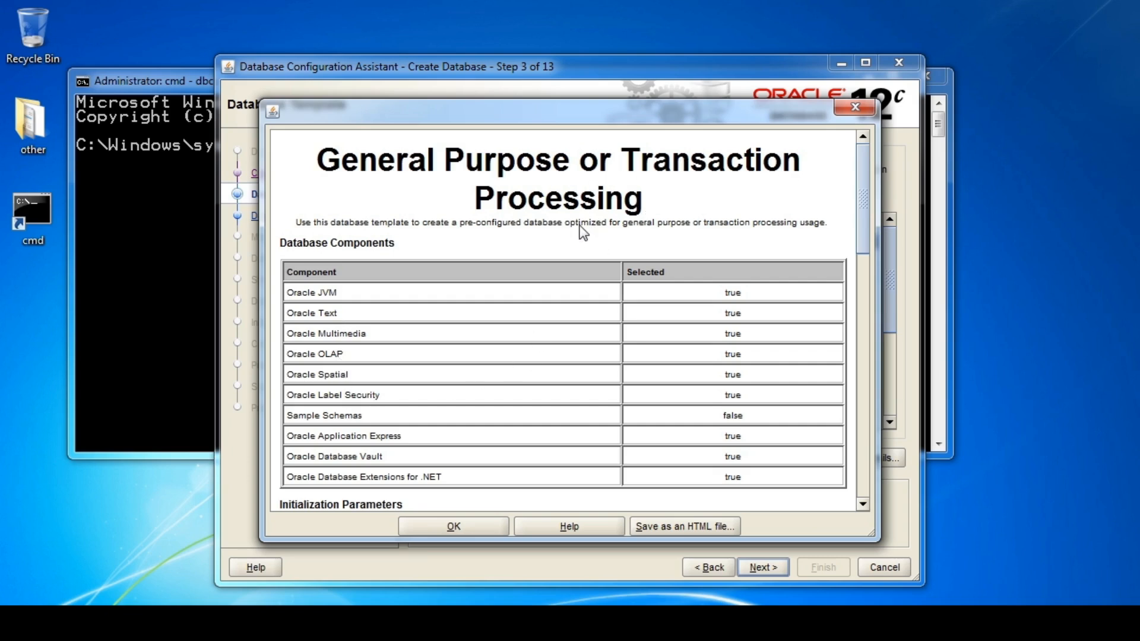
pyautogui.scroll(-3, 608, 268)
pyautogui.scroll(-3, 609, 262)
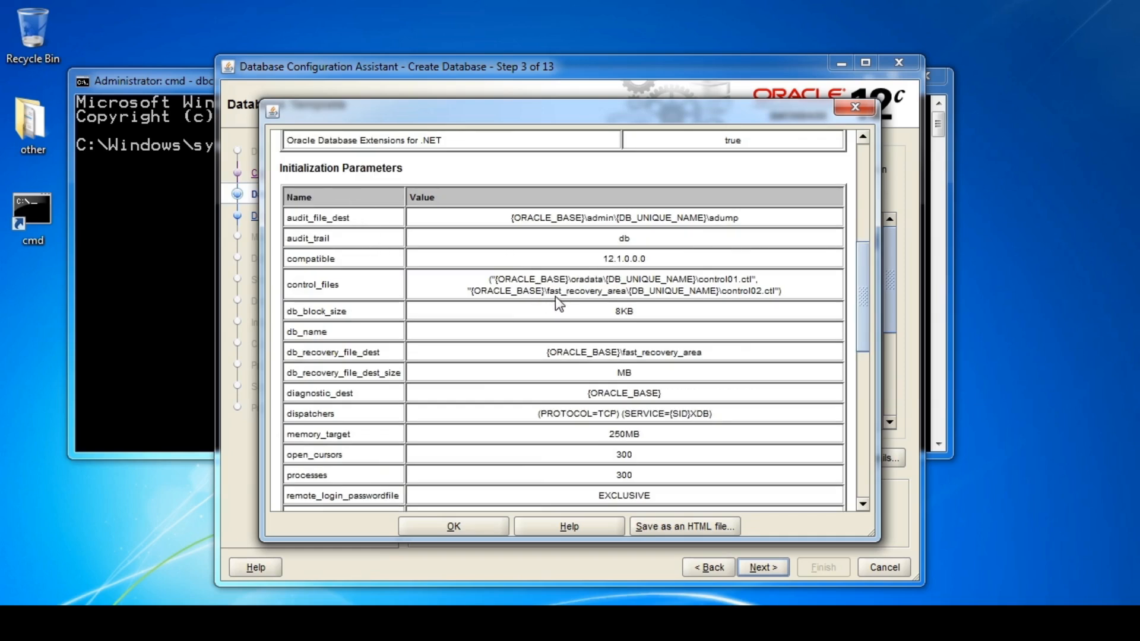
pyautogui.scroll(-9, 558, 304)
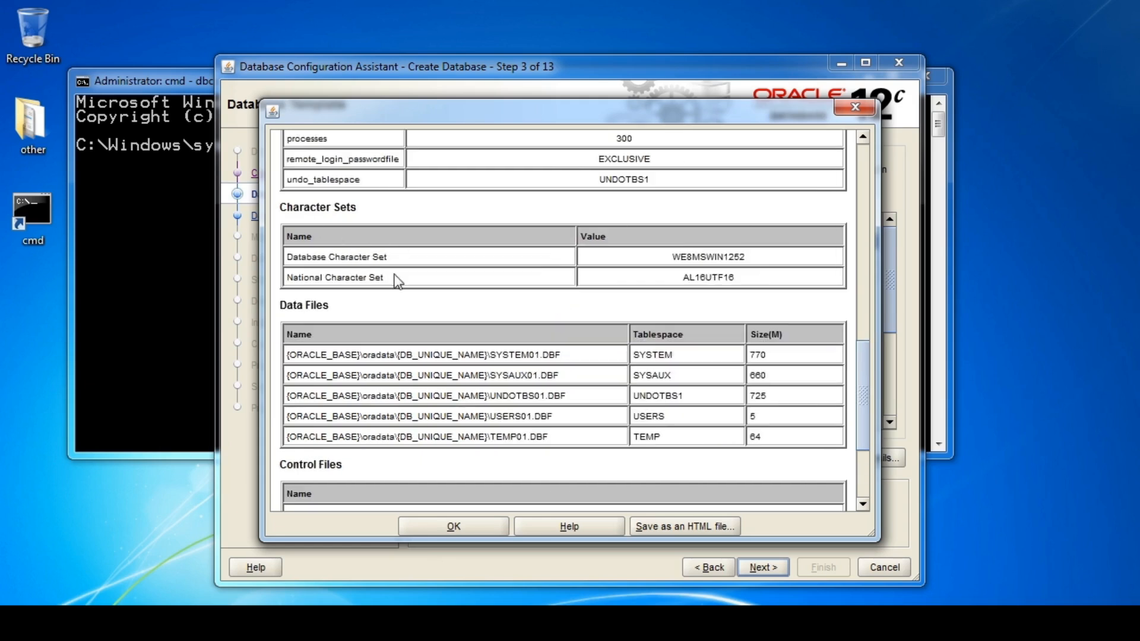
pyautogui.scroll(-3, 590, 282)
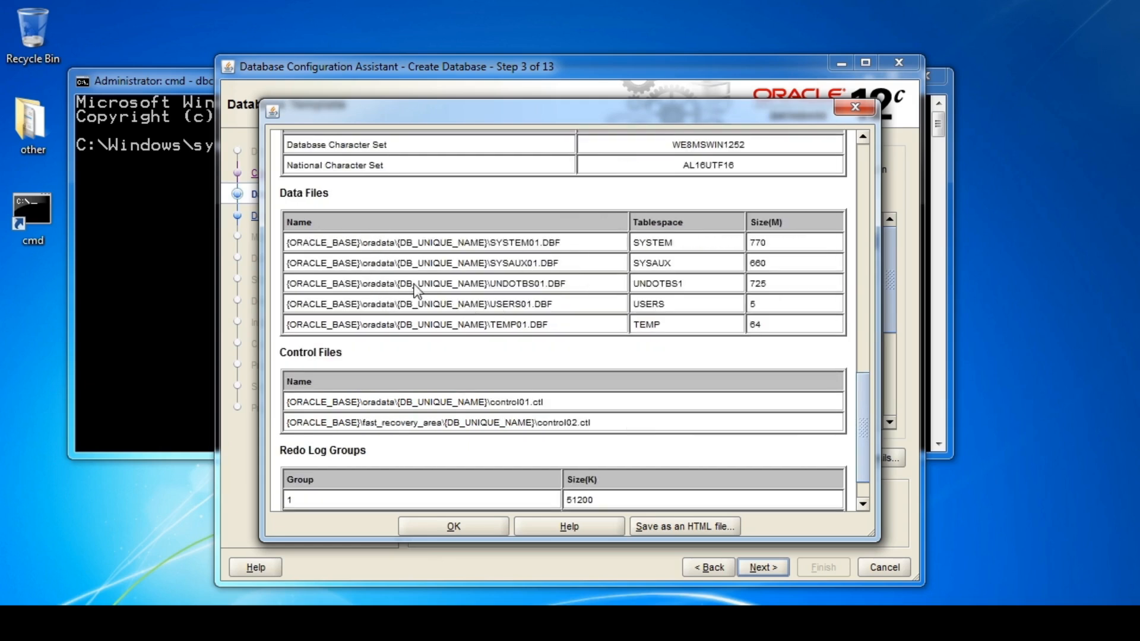
pyautogui.click(475, 532)
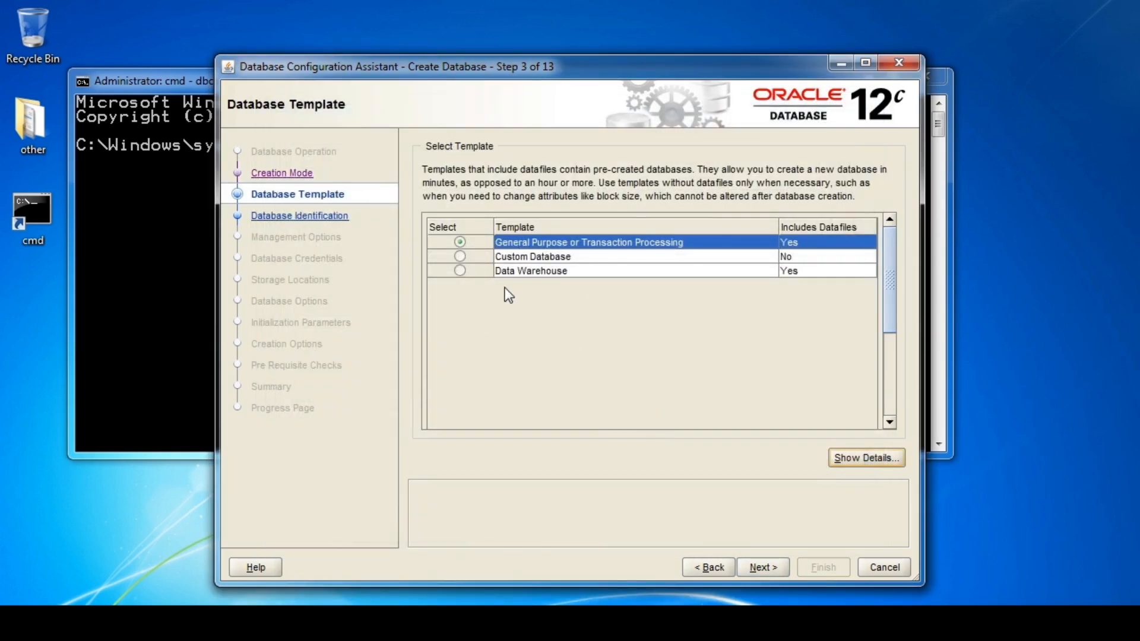
pyautogui.click(460, 257)
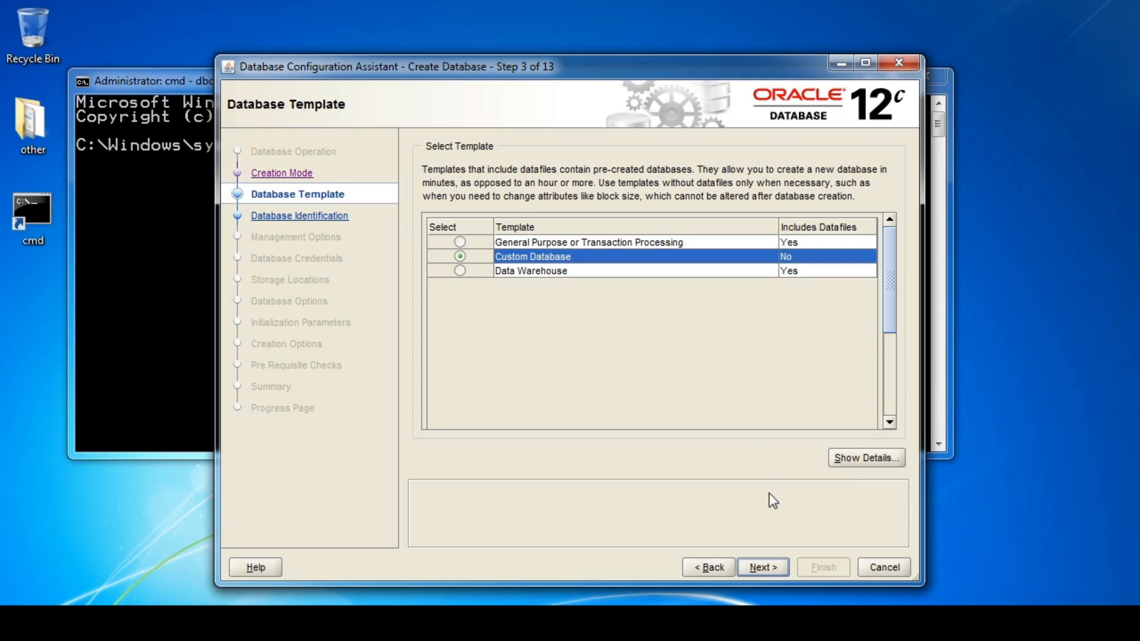
pyautogui.click(761, 569)
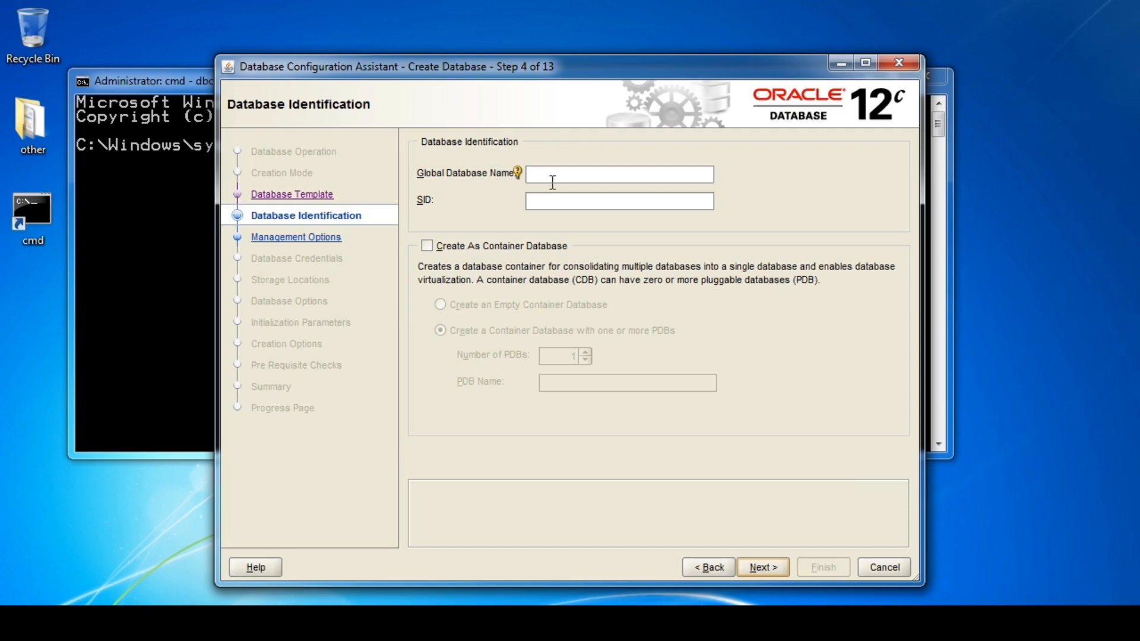
# Enter orcl as the Global Database Name, with SID auto-filled as orcl, and continue.
pyautogui.click(604, 184)
pyautogui.write('orcl')
pyautogui.click(760, 567)
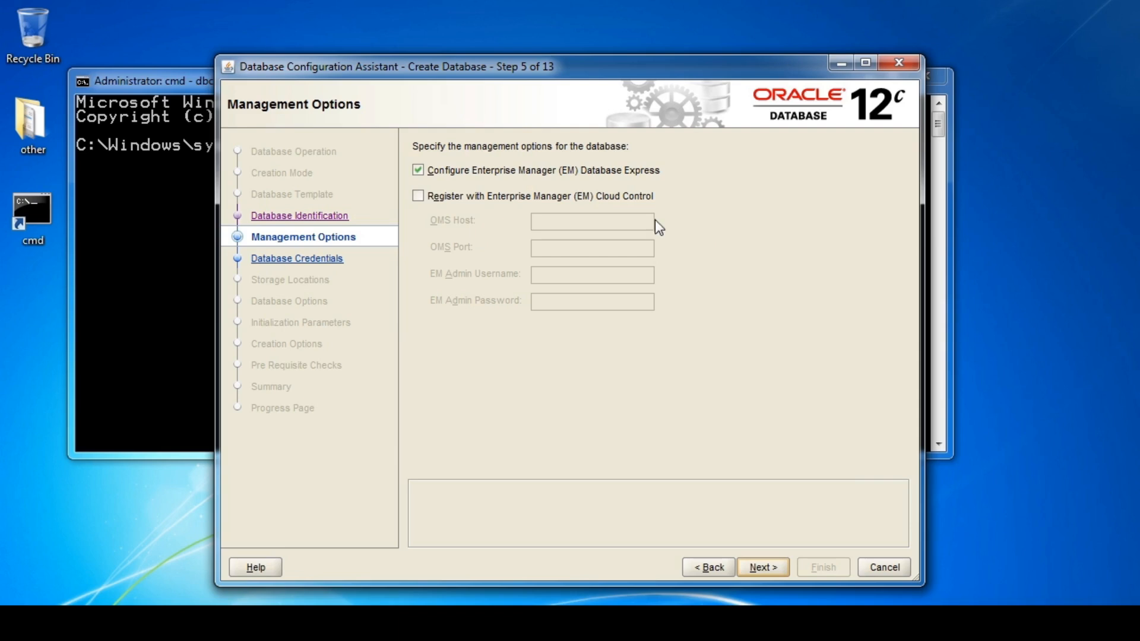
# Keep EM Database Express enabled and Cloud Control registration off, then continue.
pyautogui.click(420, 170)
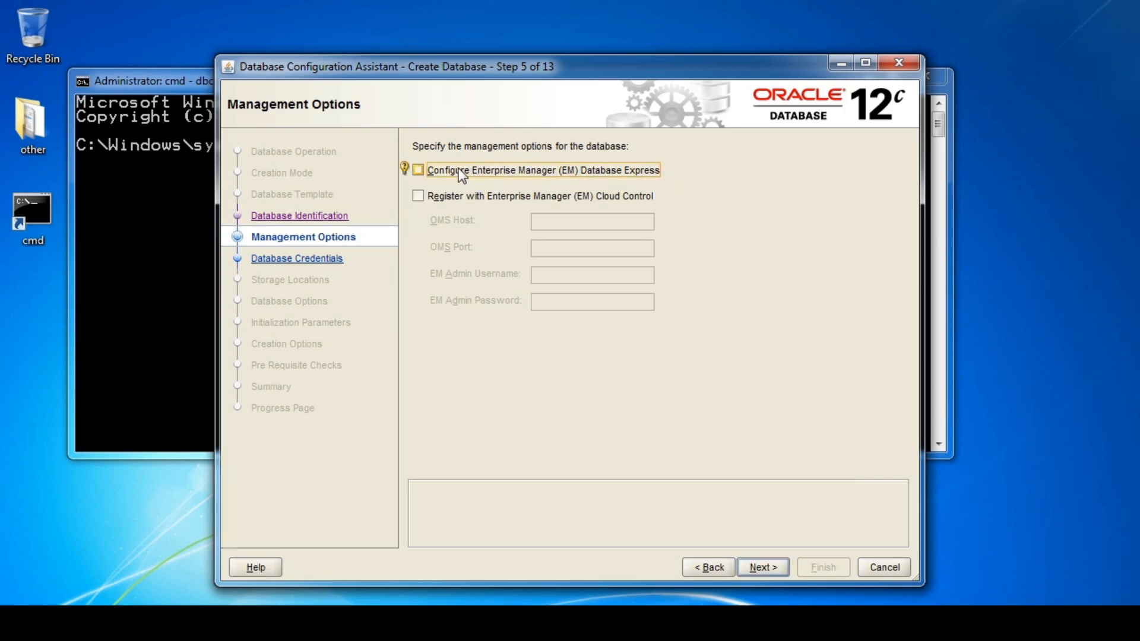
pyautogui.click(418, 170)
pyautogui.click(418, 196)
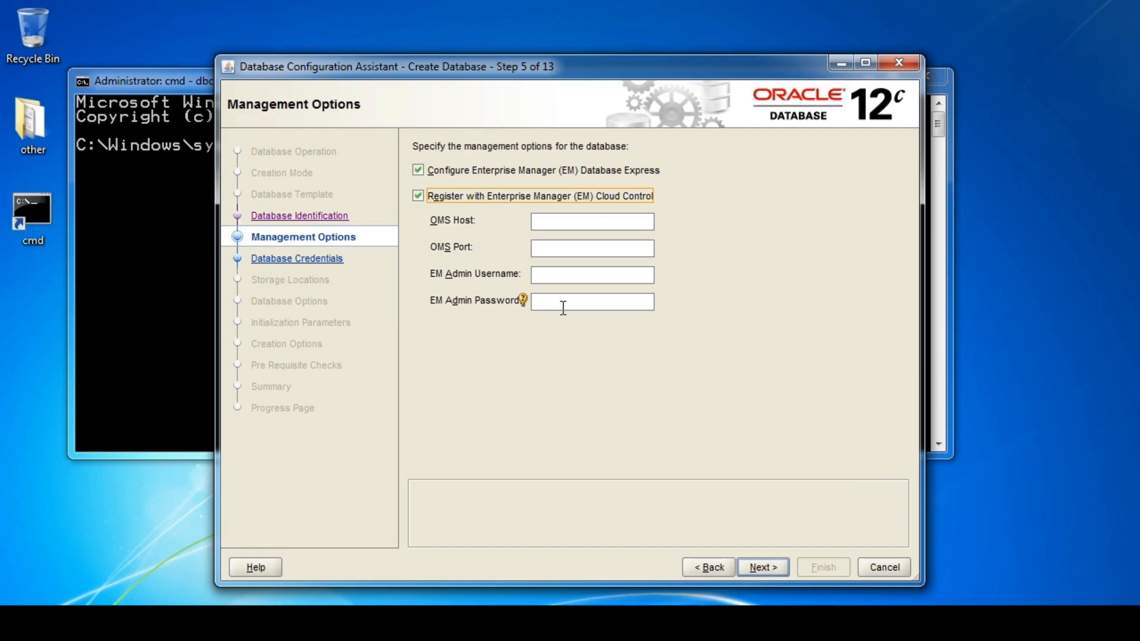
pyautogui.click(419, 196)
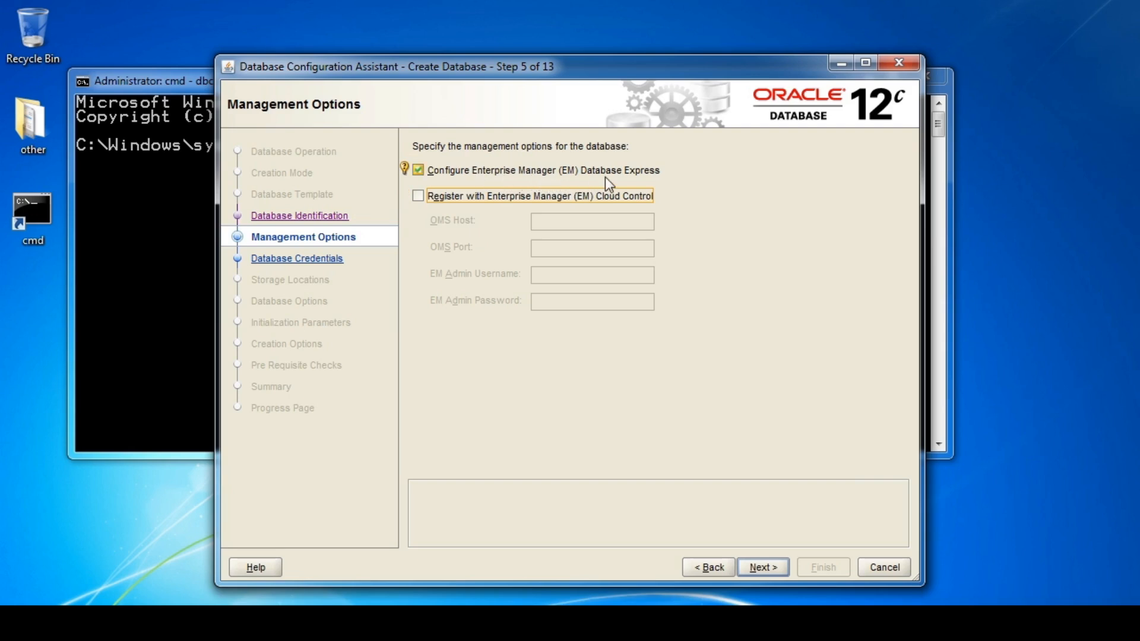
pyautogui.click(765, 569)
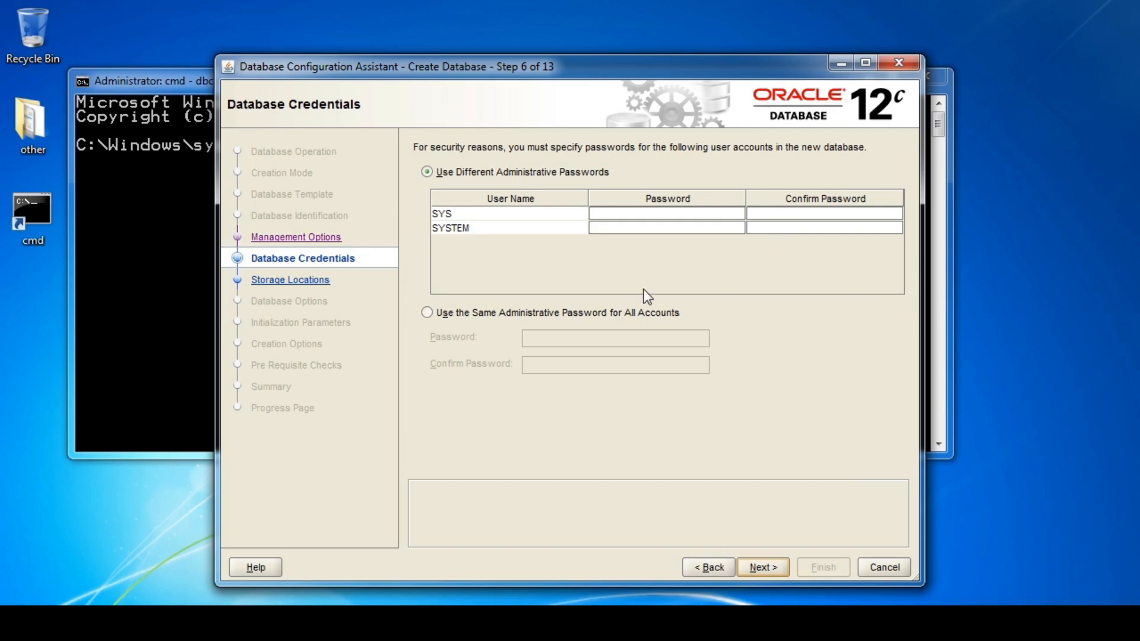
# Use one shared administrative password for all accounts, entering and confirming it.
pyautogui.click(429, 312)
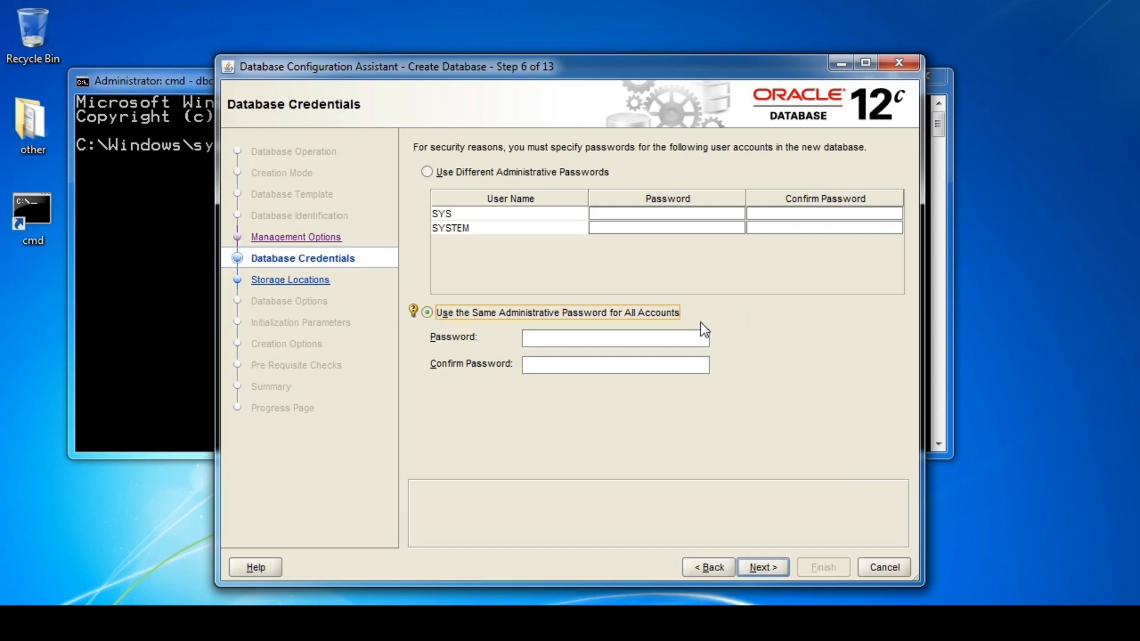
pyautogui.click(595, 340)
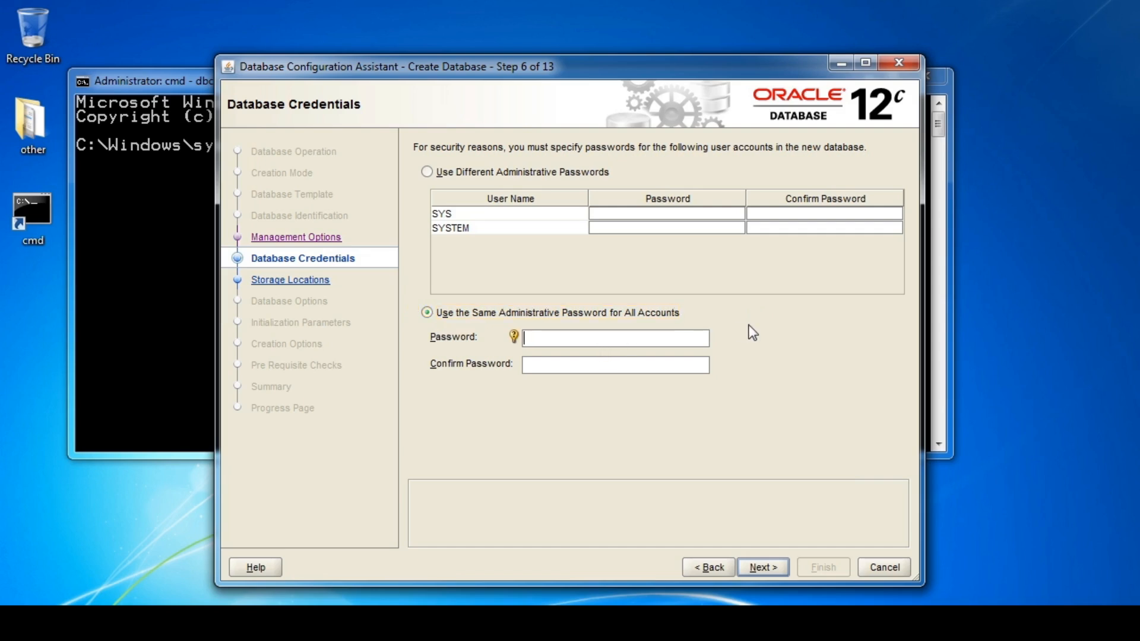
pyautogui.write('oracle')
pyautogui.press('Tab')
pyautogui.write('oracle')
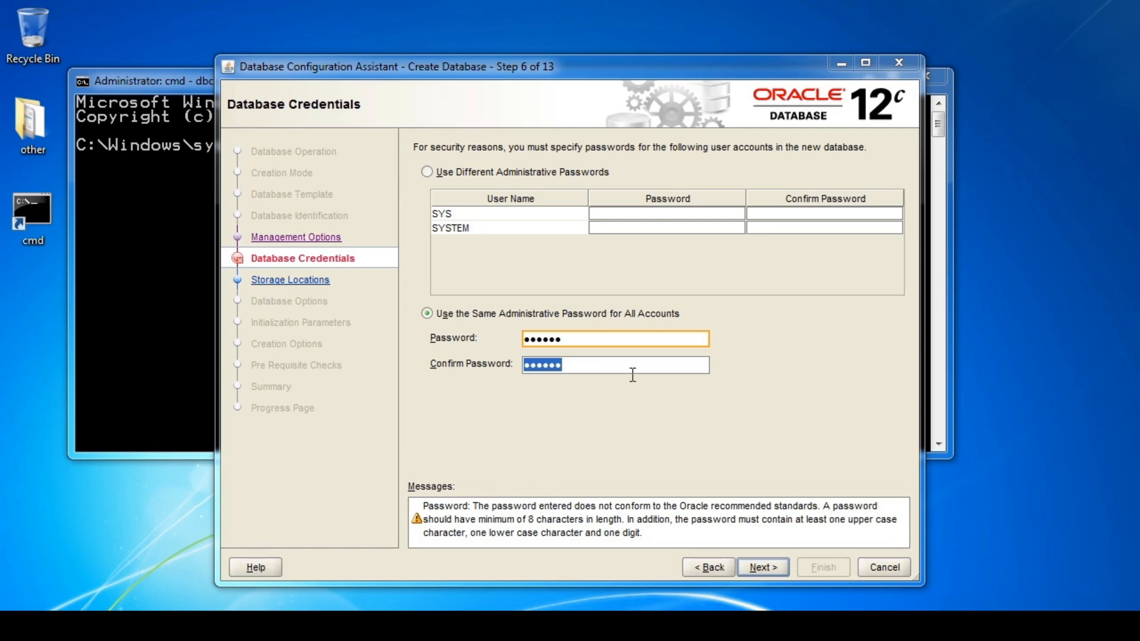
# Continue through Network Configuration, keeping LISTENER on port 1521, to Storage Locations.
pyautogui.click(757, 565)
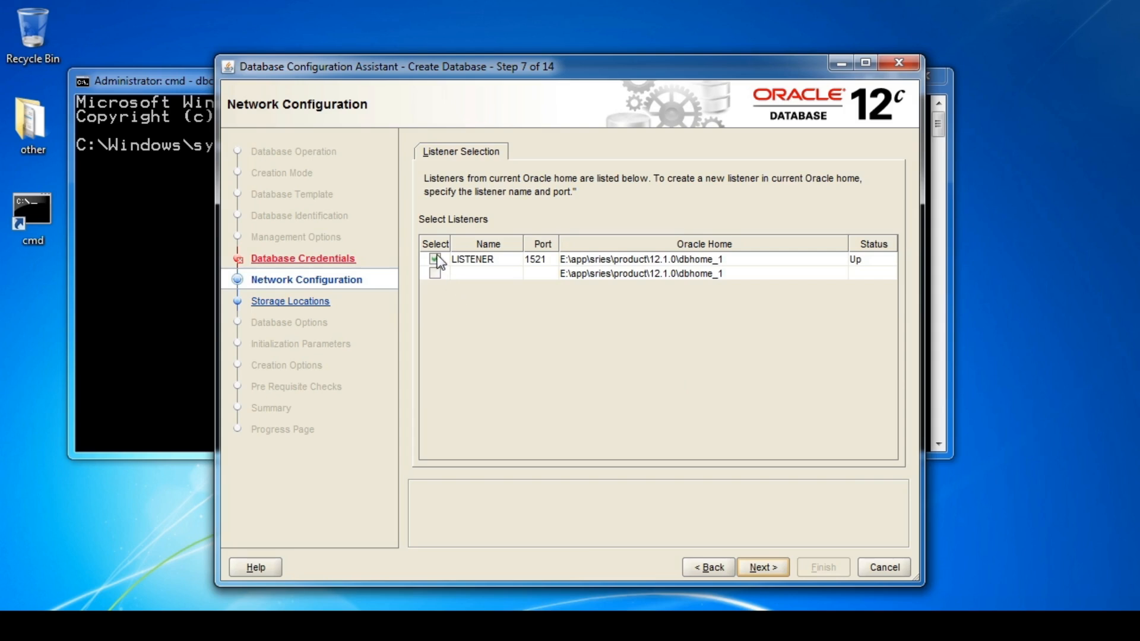
pyautogui.click(755, 566)
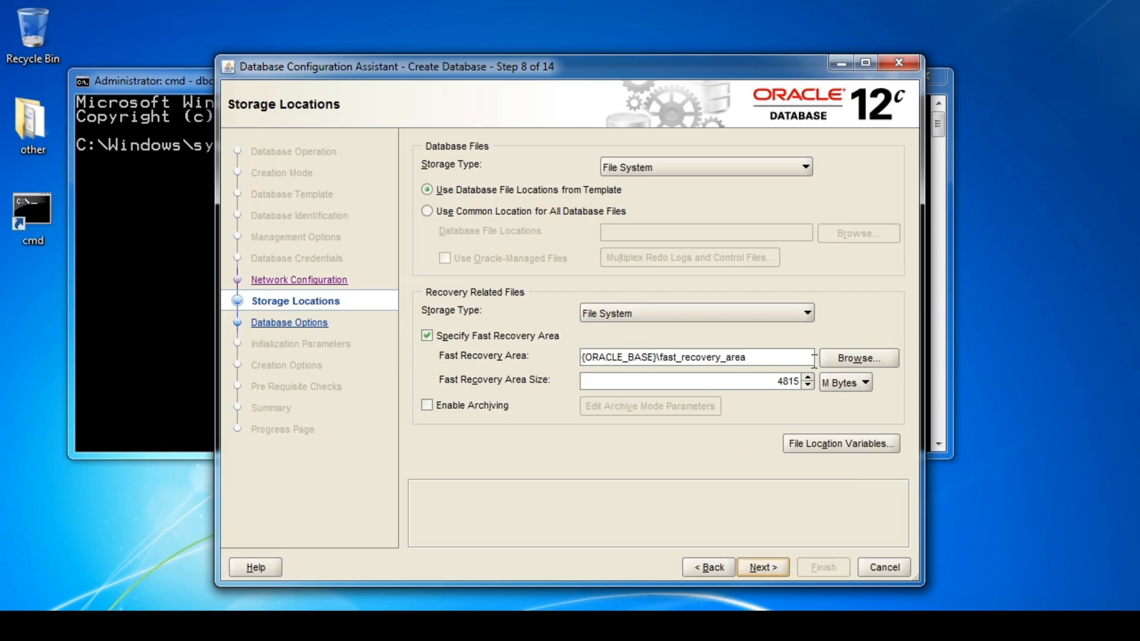
pyautogui.click(806, 167)
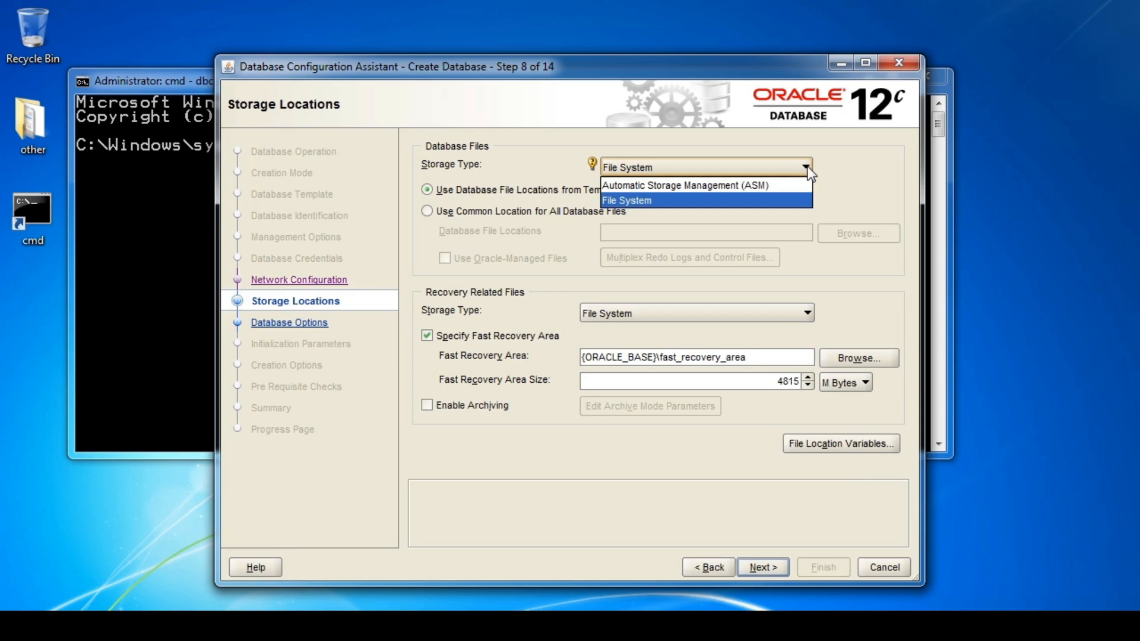
pyautogui.click(750, 202)
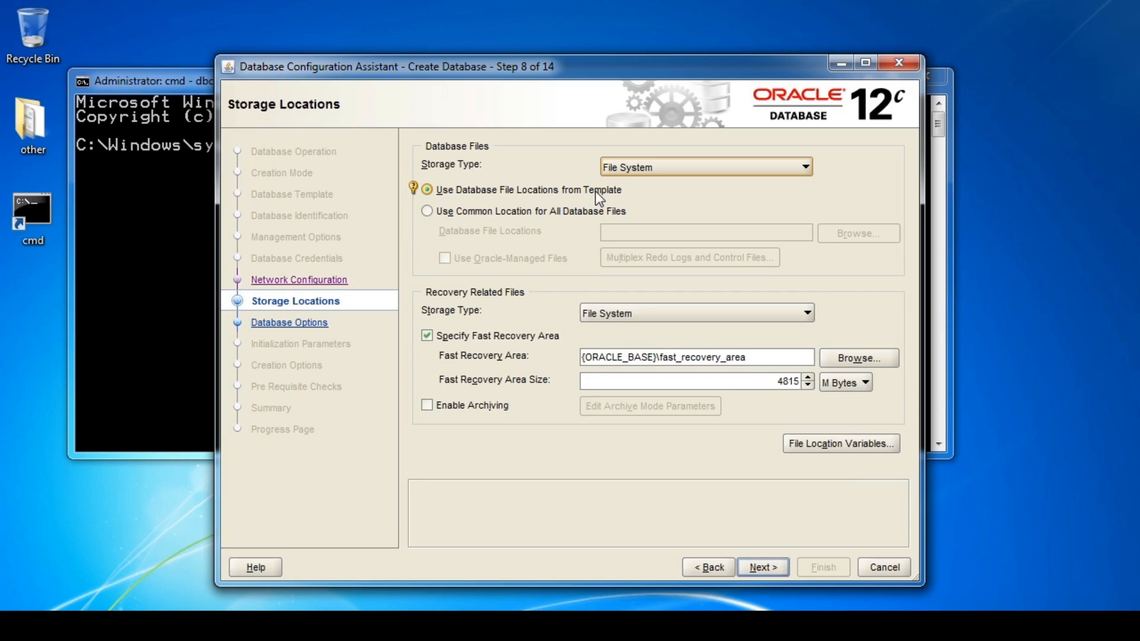
# Store all database files in the common location {ORACLE_BASE}\oradata with Oracle-Managed Files enabled.
pyautogui.click(427, 211)
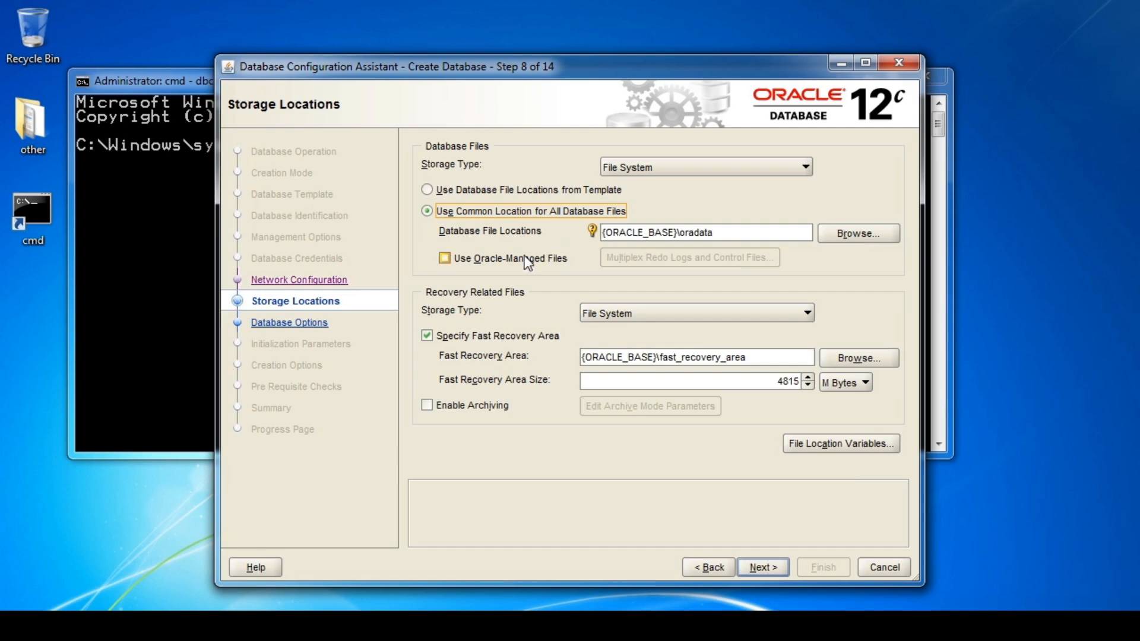
pyautogui.click(444, 259)
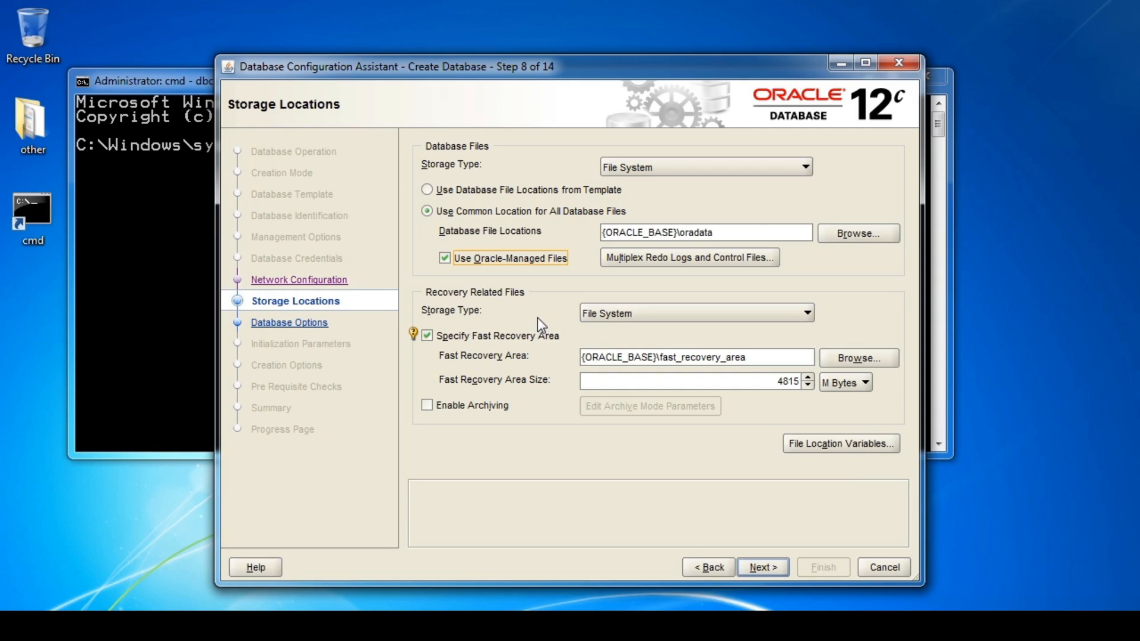
# Keep recovery files on File System with the fast recovery area enabled, then continue.
pyautogui.click(807, 313)
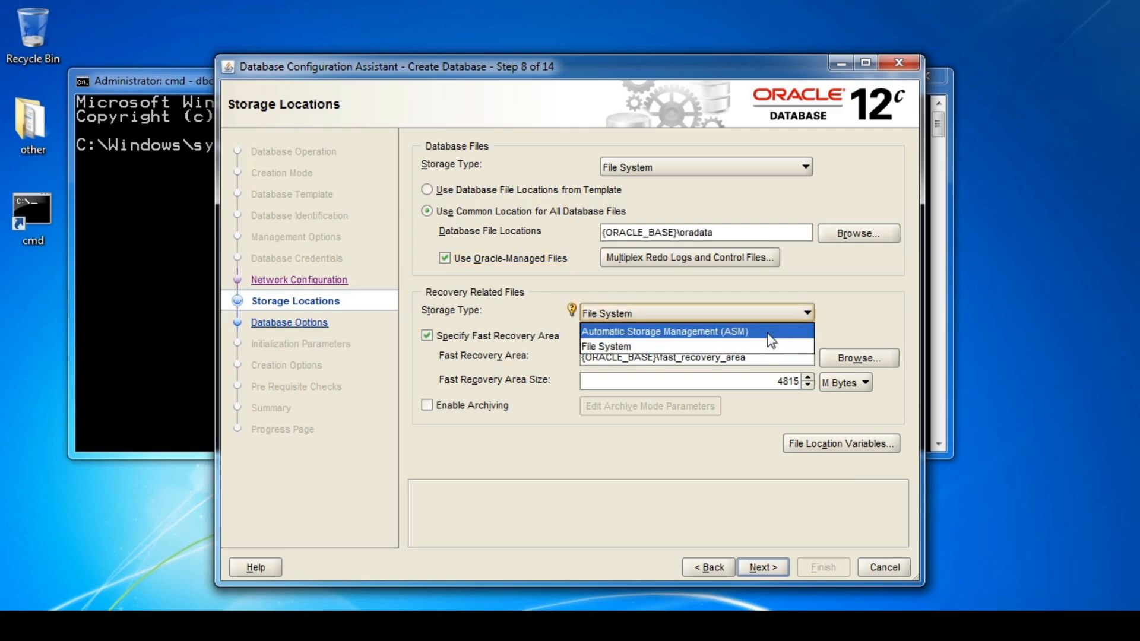
pyautogui.click(696, 346)
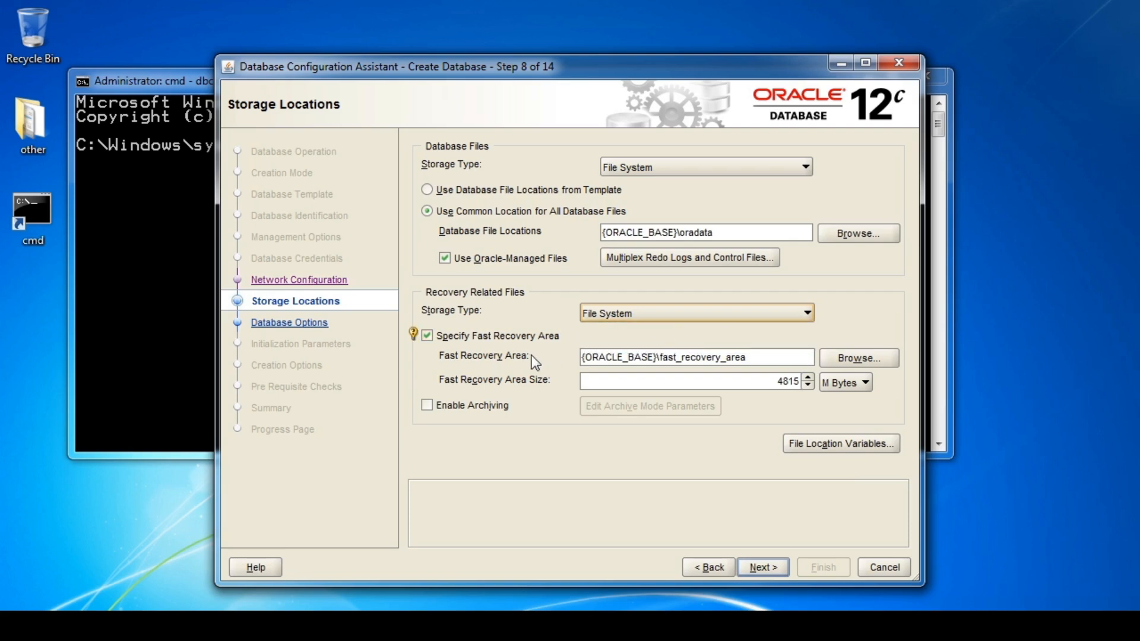
pyautogui.click(427, 336)
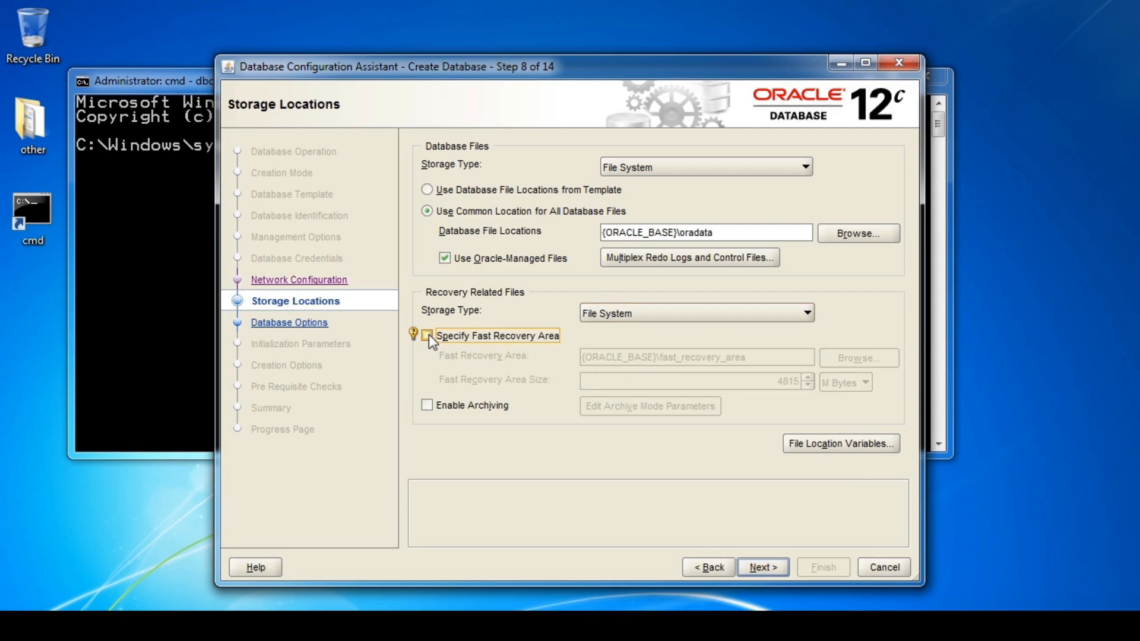
pyautogui.click(428, 335)
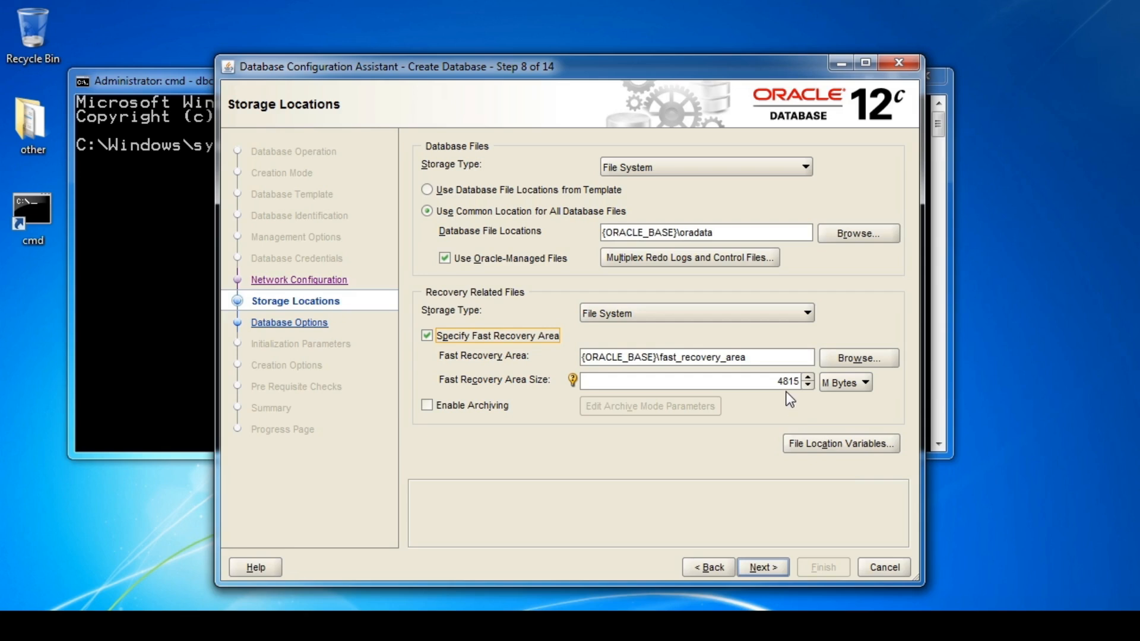
pyautogui.click(763, 568)
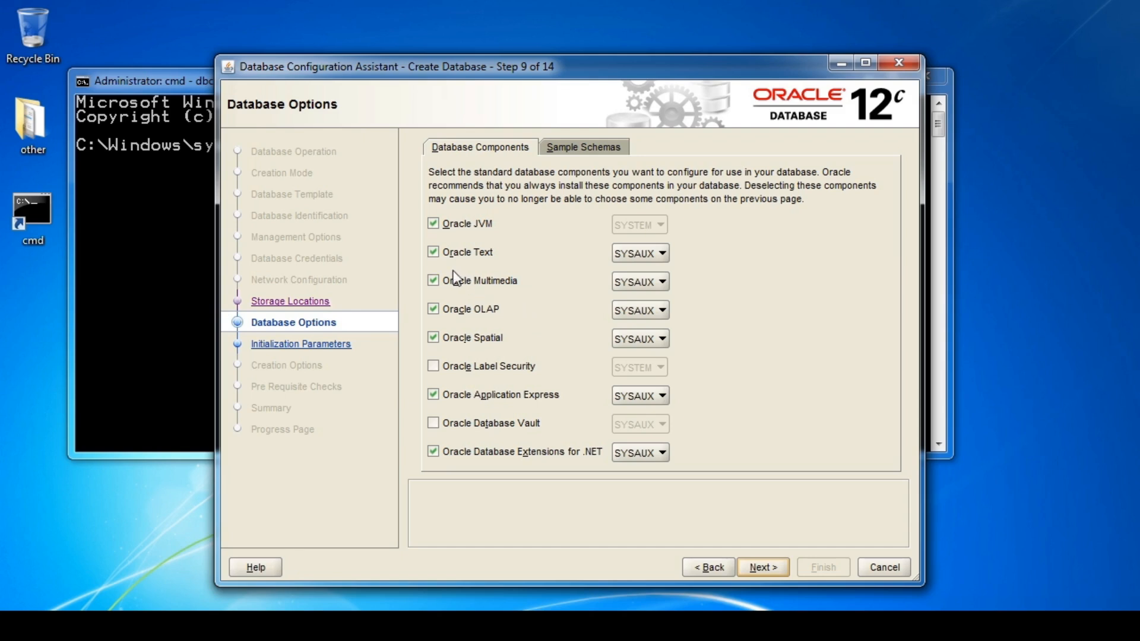
# Untick Oracle Text, Multimedia, OLAP, Application Express and Extensions for .NET, then view Sample Schemas.
pyautogui.click(438, 254)
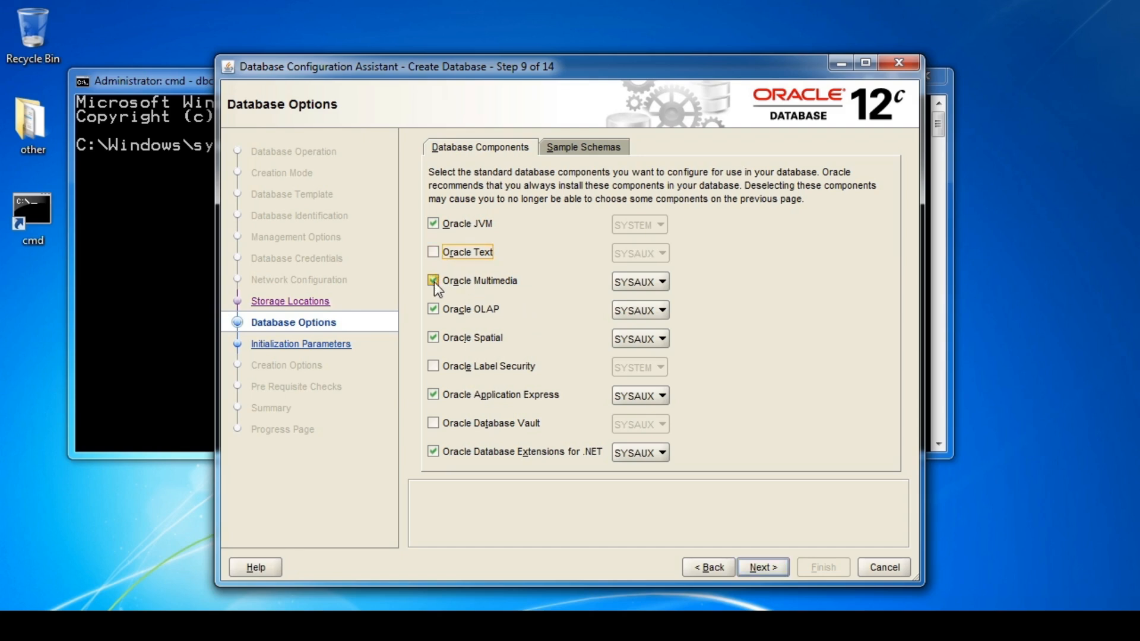
pyautogui.click(433, 282)
pyautogui.click(435, 310)
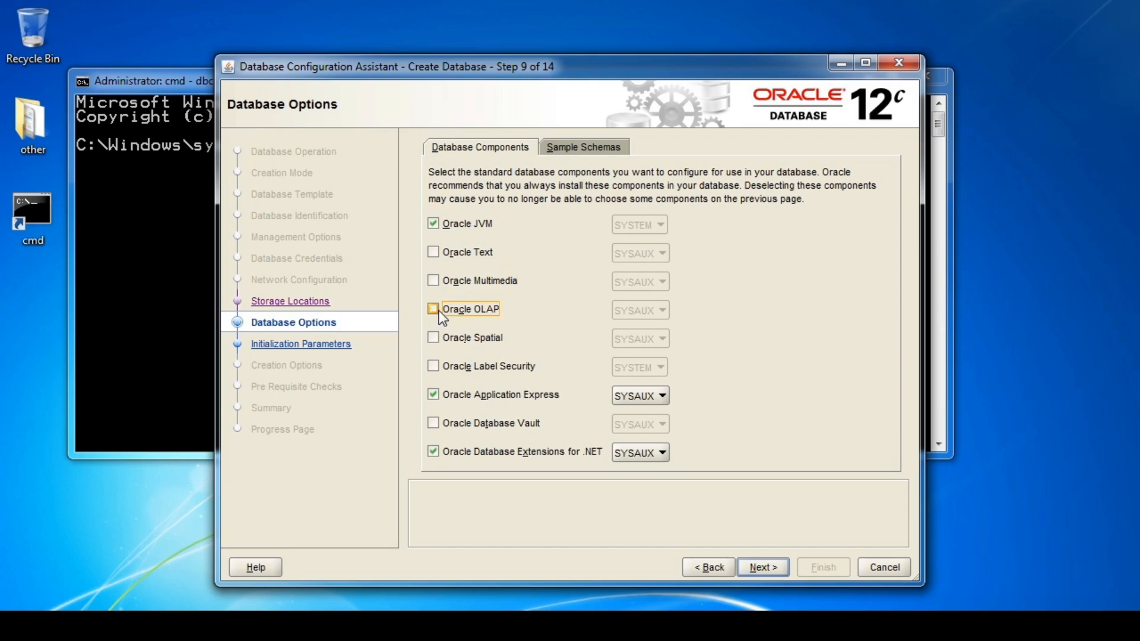
pyautogui.click(433, 396)
pyautogui.click(433, 451)
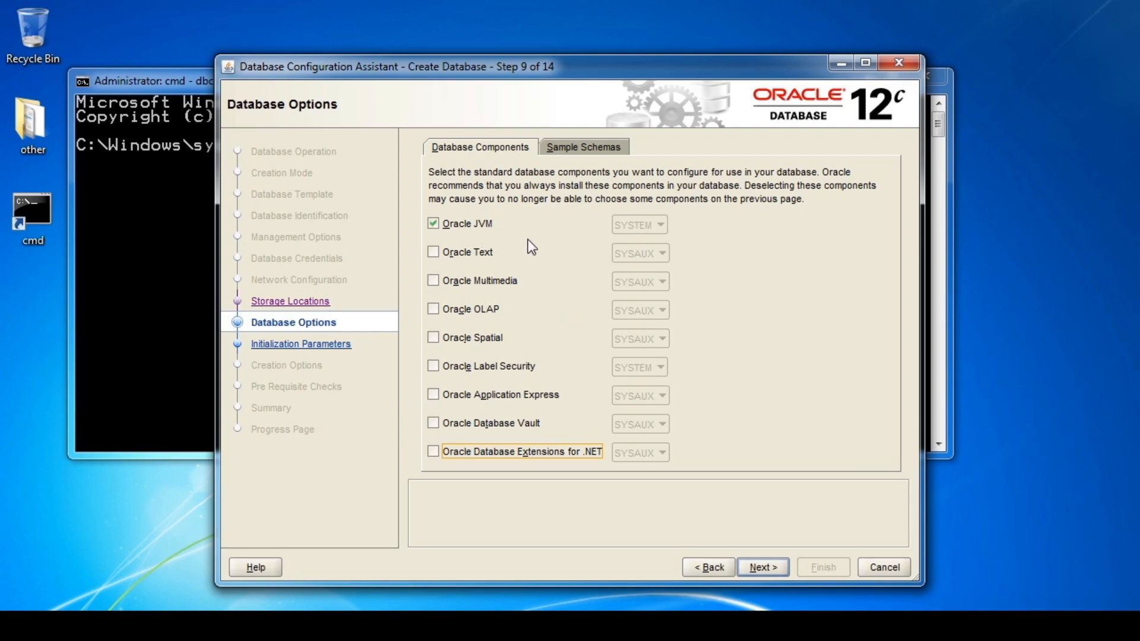
pyautogui.click(585, 149)
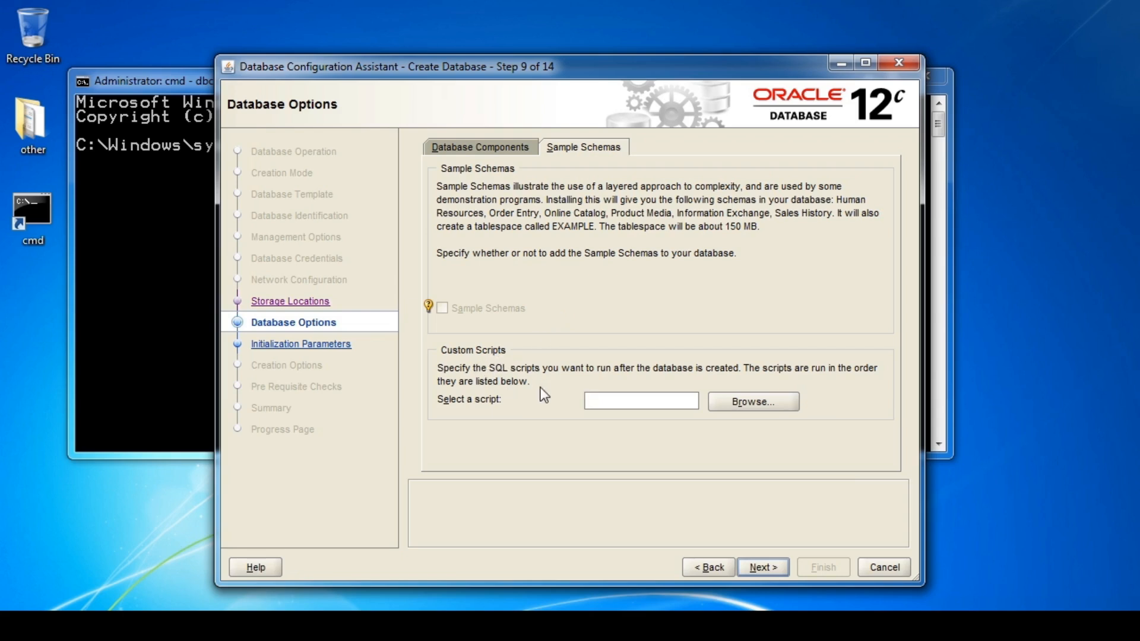
# Browse for a custom script and navigate into product\12.1.0\dbhome_1.
pyautogui.click(732, 405)
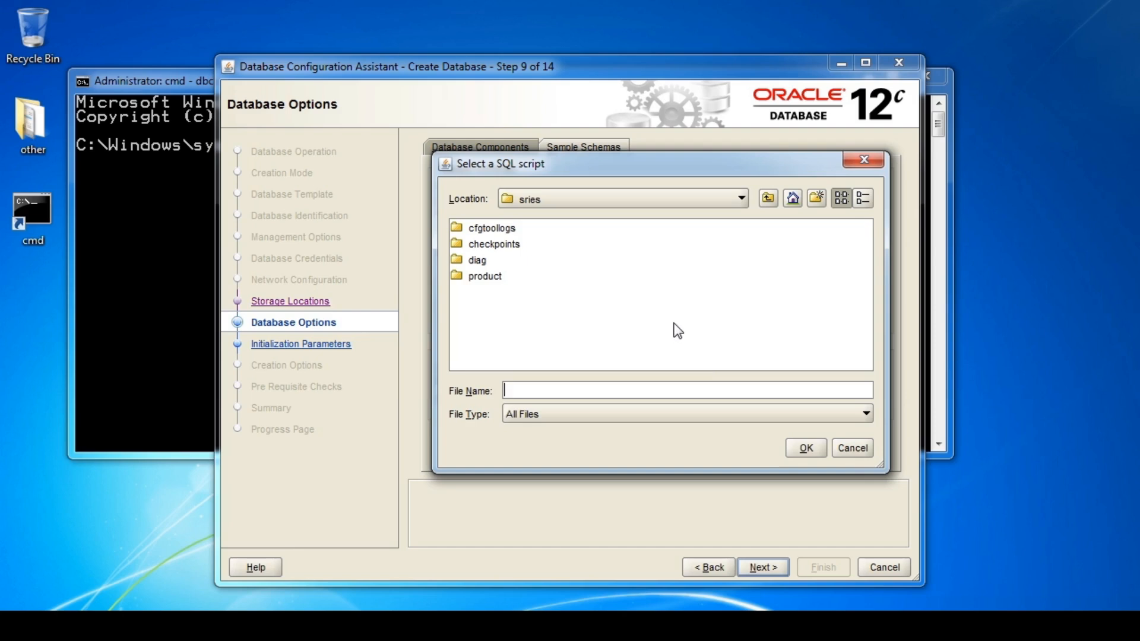
pyautogui.click(736, 195)
pyautogui.click(736, 195)
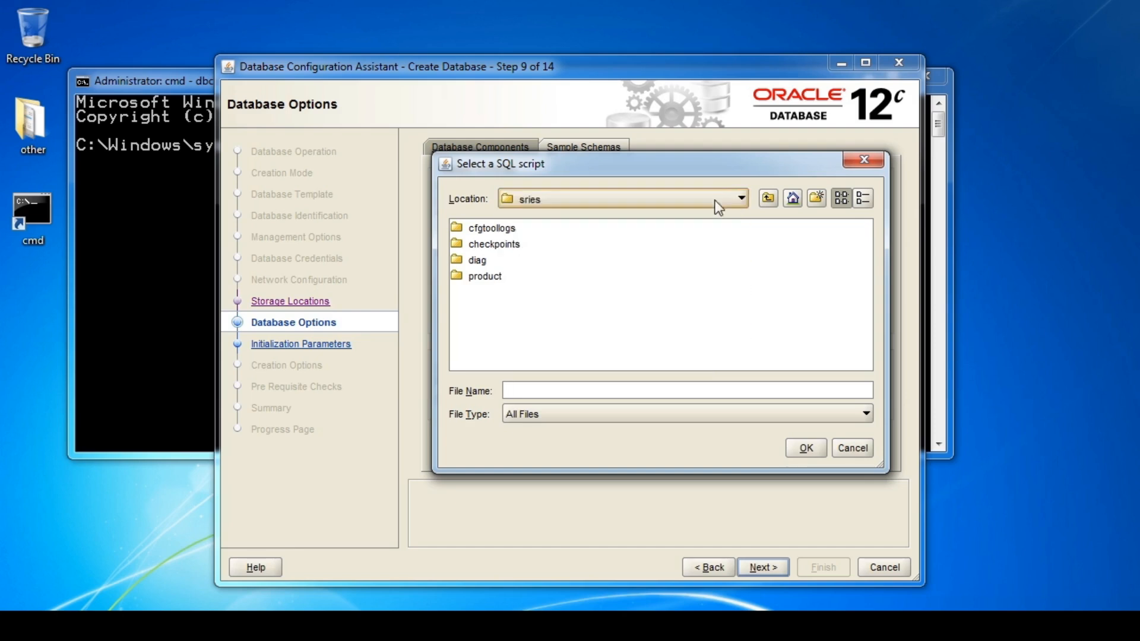
pyautogui.doubleClick(484, 277)
pyautogui.click(482, 229)
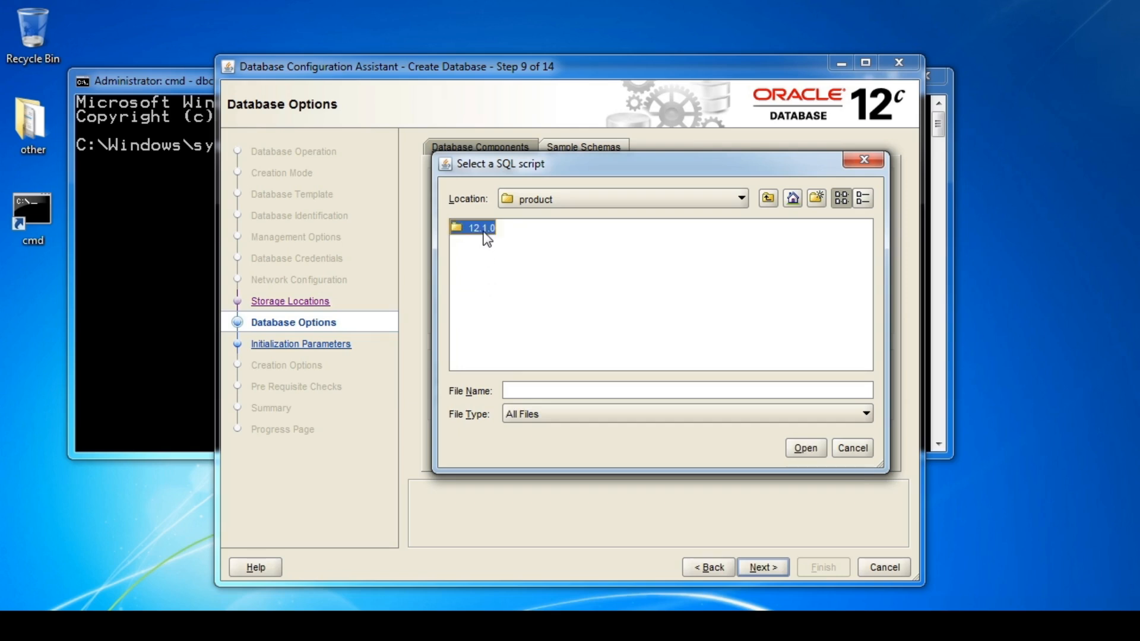
pyautogui.doubleClick(462, 231)
pyautogui.click(463, 234)
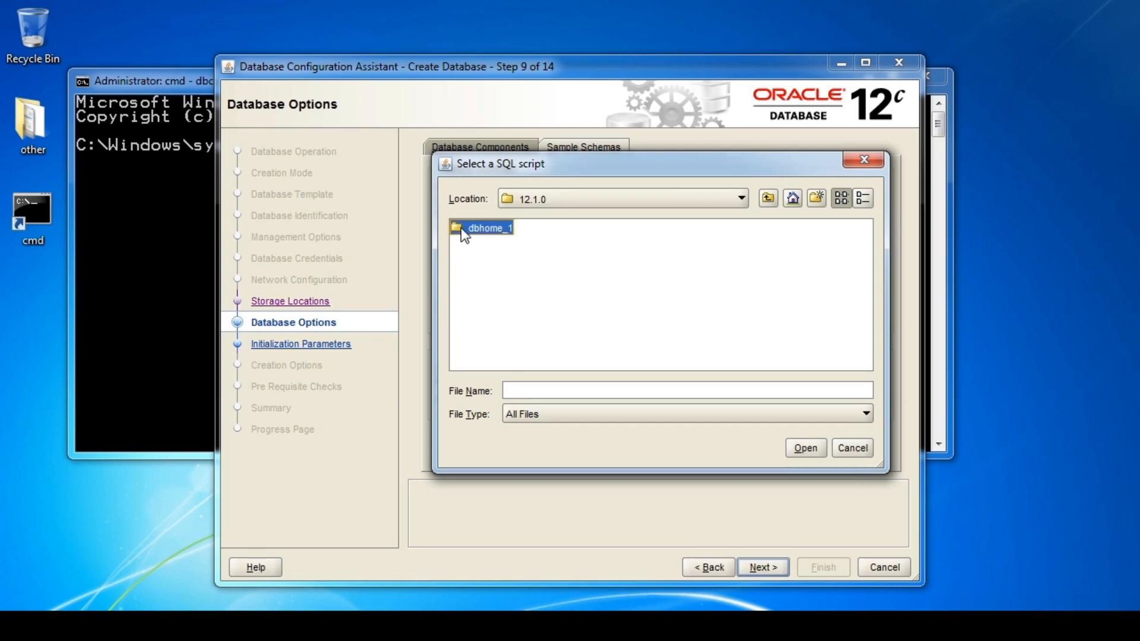
pyautogui.doubleClick(478, 231)
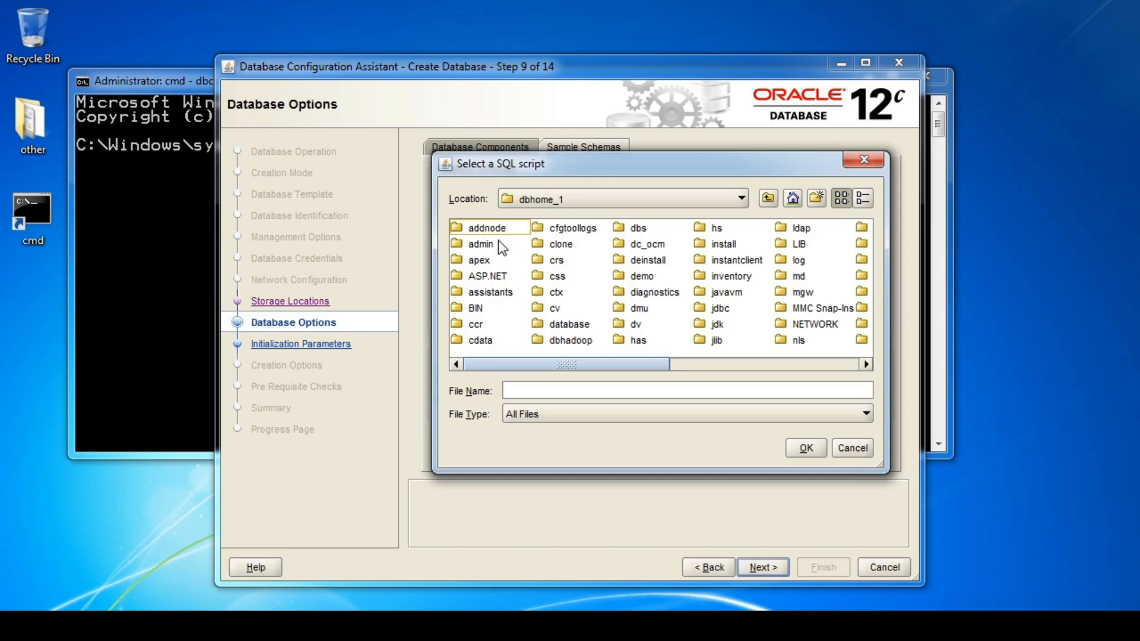
# Choose utlsampl.sql from RDBMS\ADMIN as the post-creation script and continue to Initialization Parameters.
pyautogui.moveTo(637, 361); pyautogui.dragTo(817, 369)
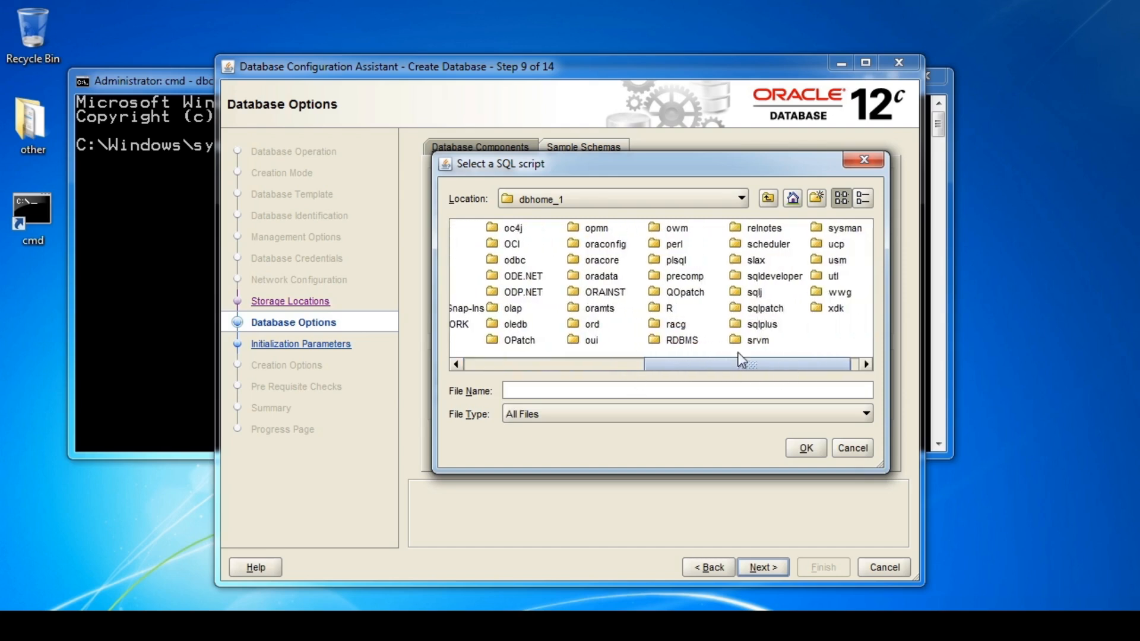
pyautogui.doubleClick(681, 340)
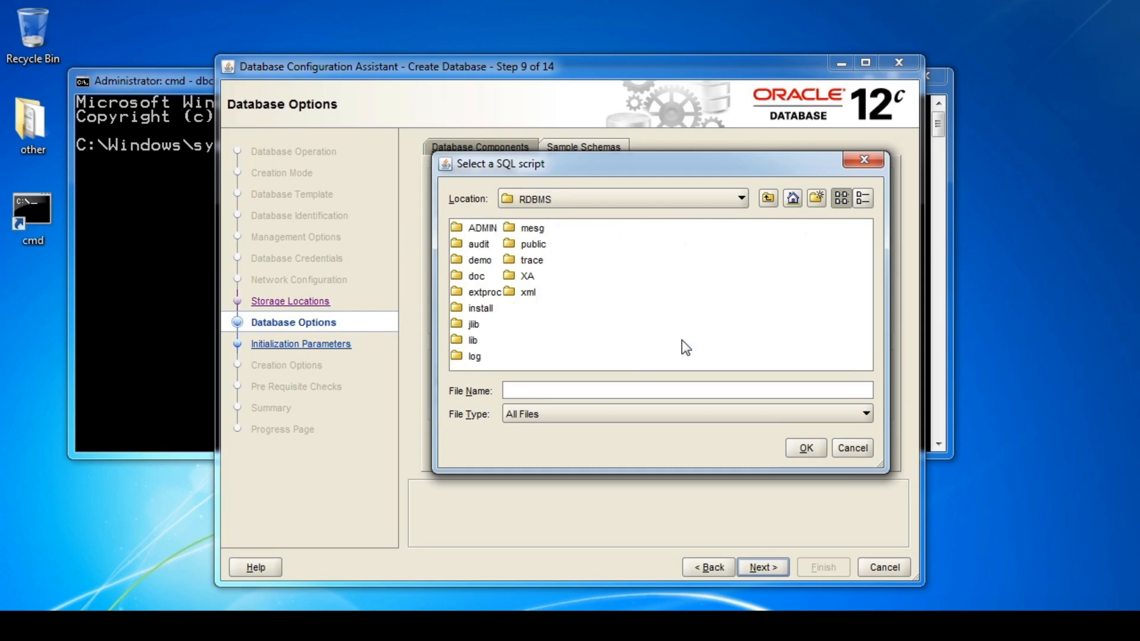
pyautogui.doubleClick(481, 228)
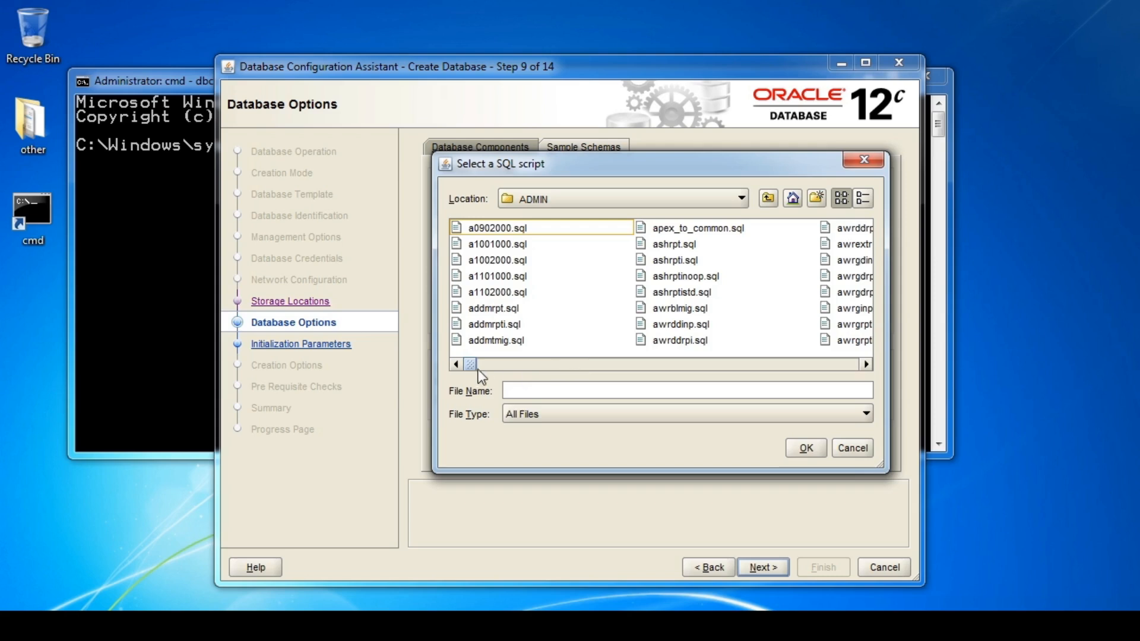
pyautogui.moveTo(472, 367); pyautogui.dragTo(830, 382)
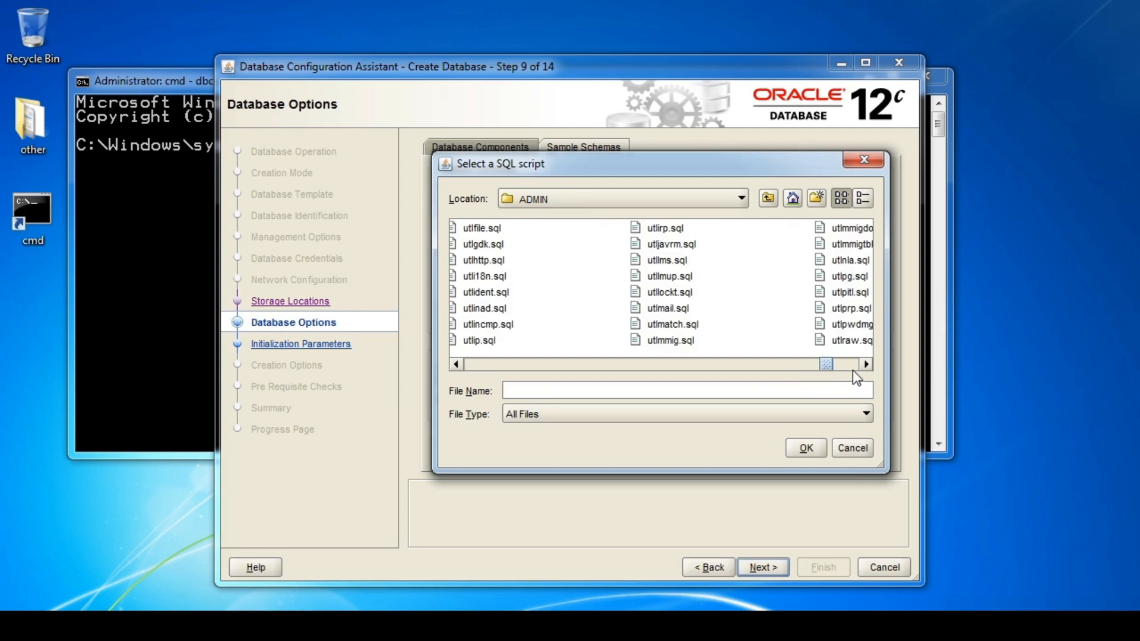
pyautogui.click(846, 369)
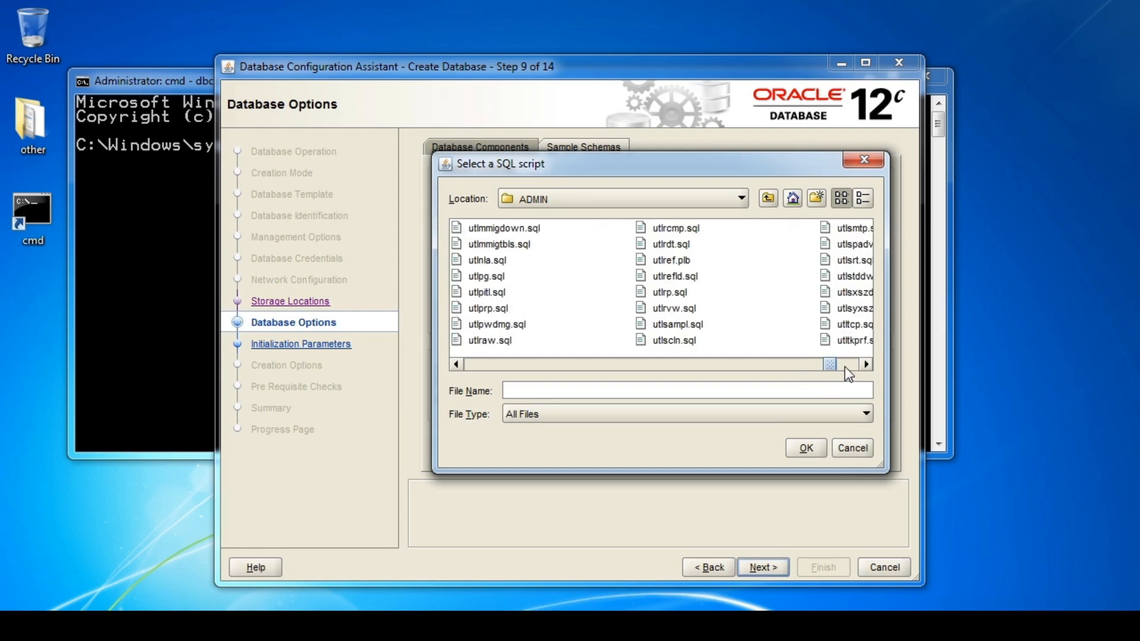
pyautogui.click(687, 330)
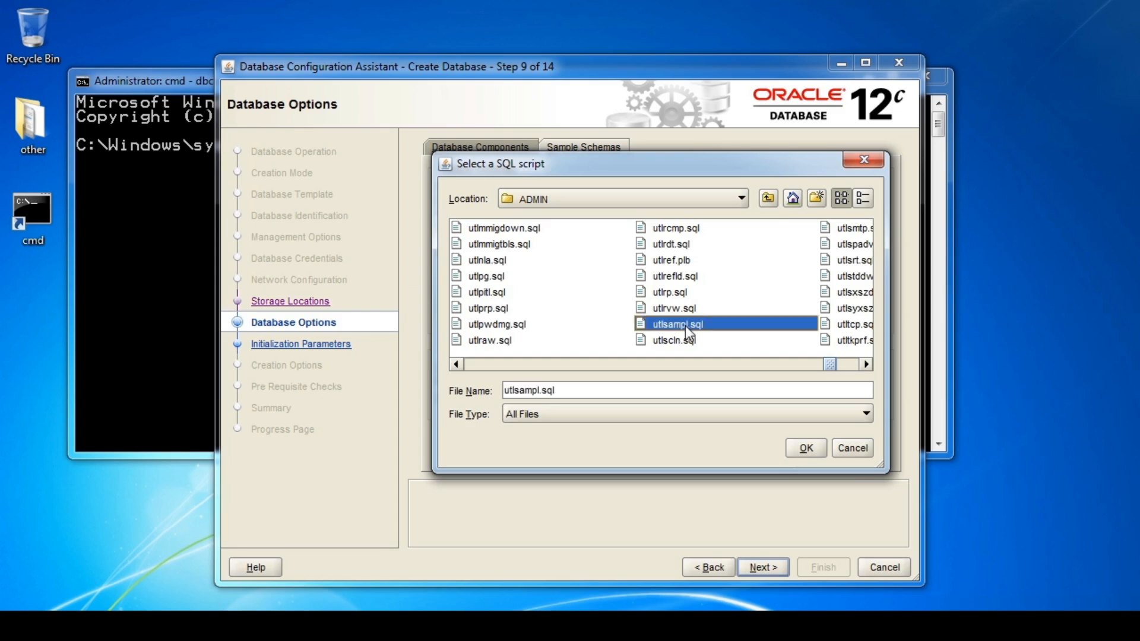
pyautogui.doubleClick(688, 330)
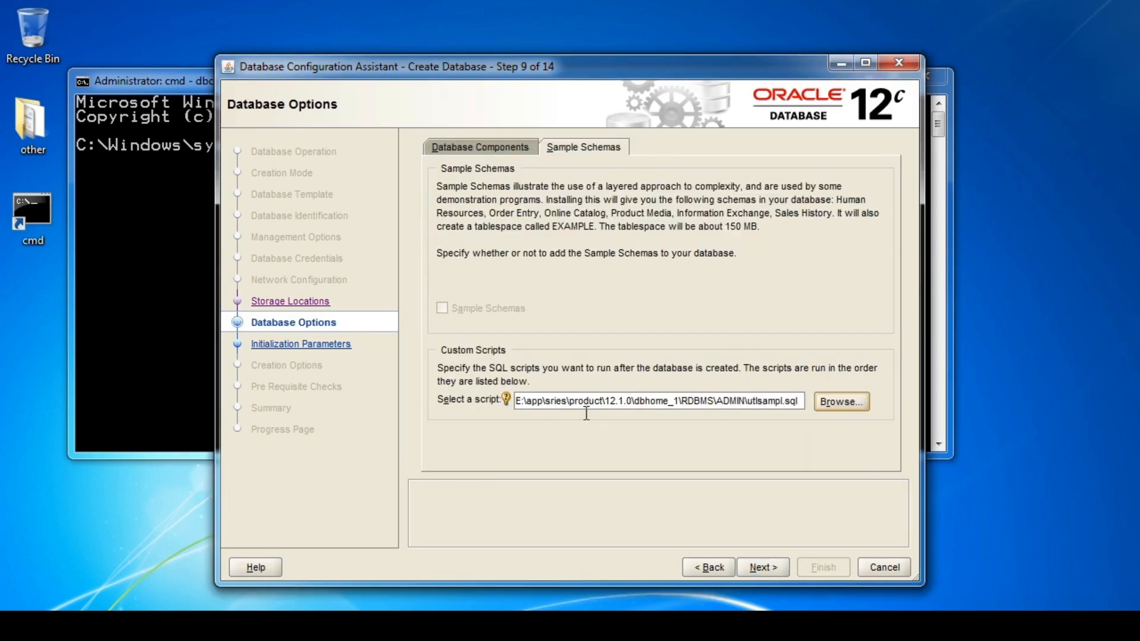
pyautogui.click(769, 567)
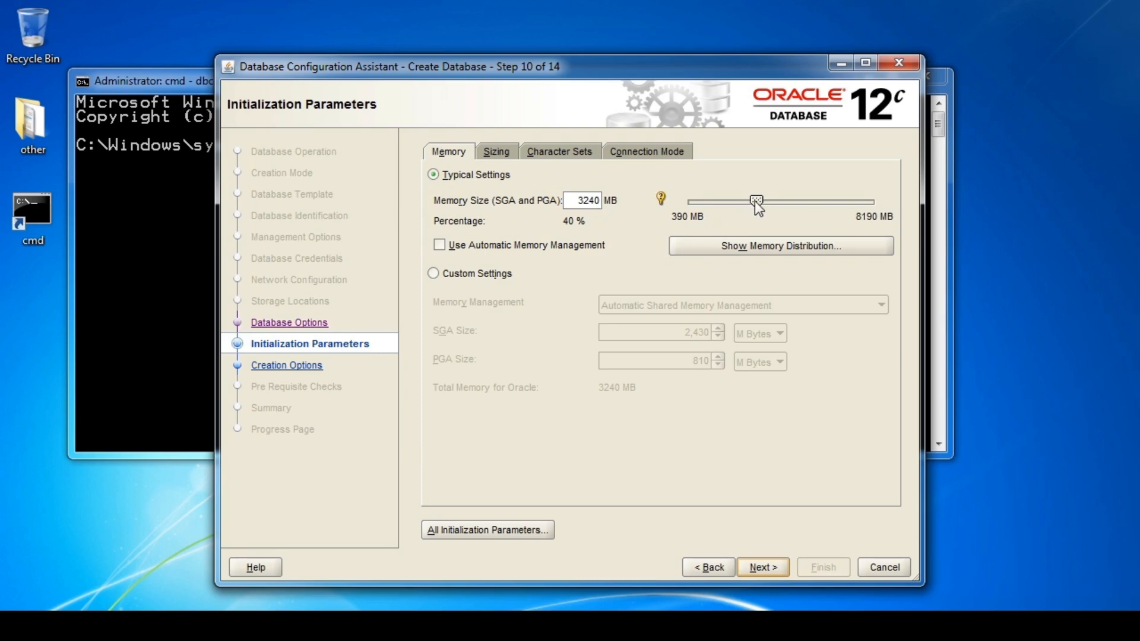
# Switch memory to Custom Settings with Automatic Shared Memory Management: 1,540 MB SGA, 513 MB PGA.
pyautogui.moveTo(756, 201); pyautogui.dragTo(727, 203)
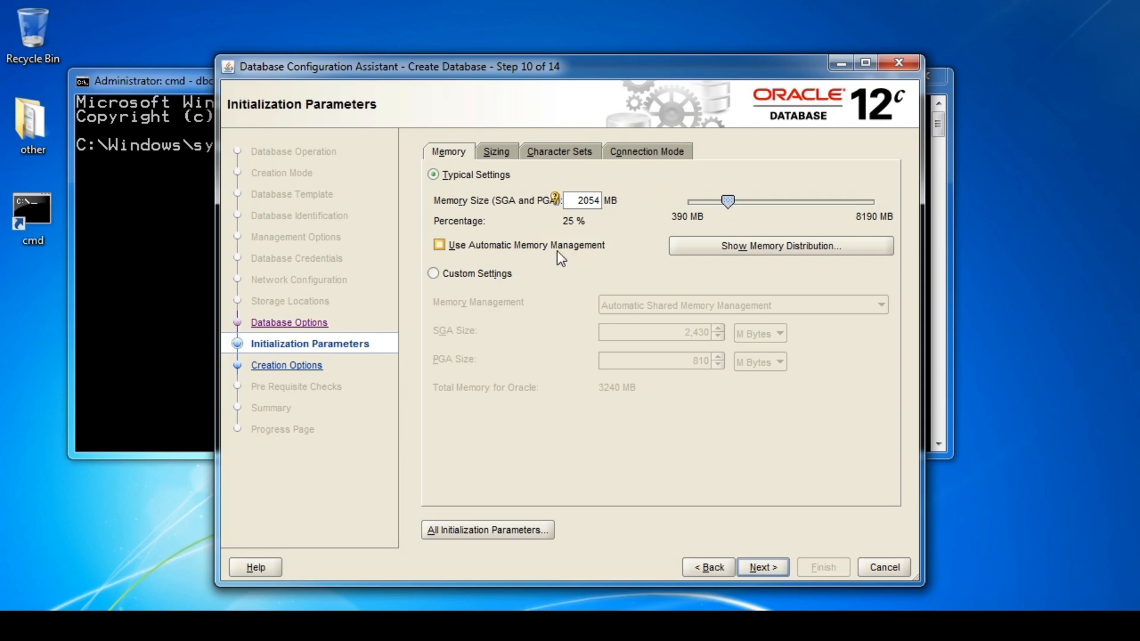
pyautogui.click(443, 244)
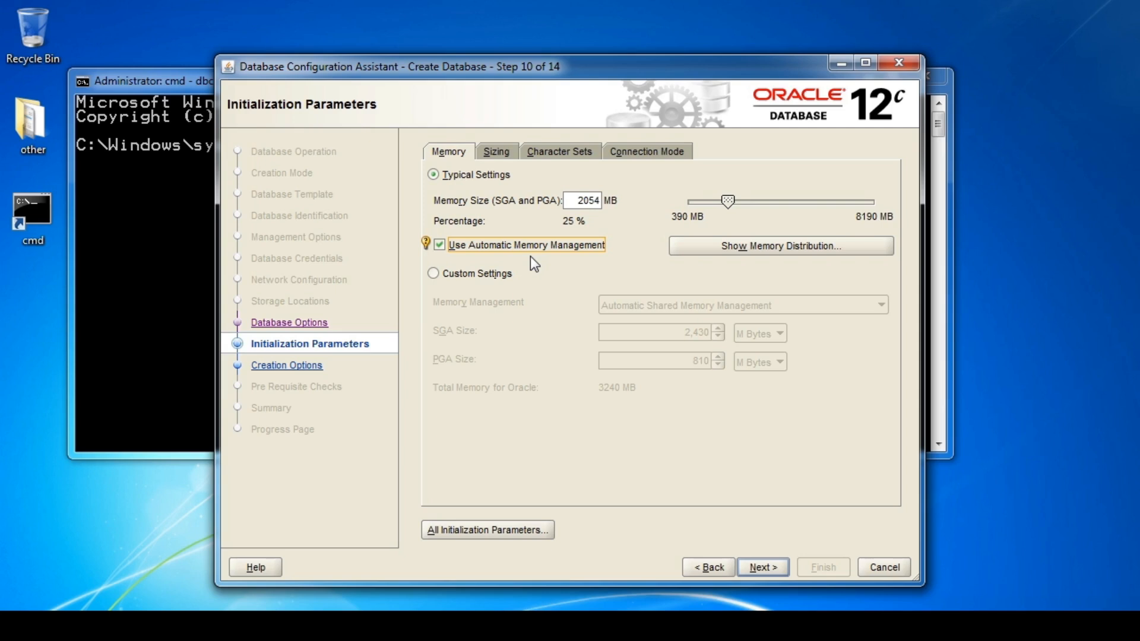
pyautogui.click(479, 272)
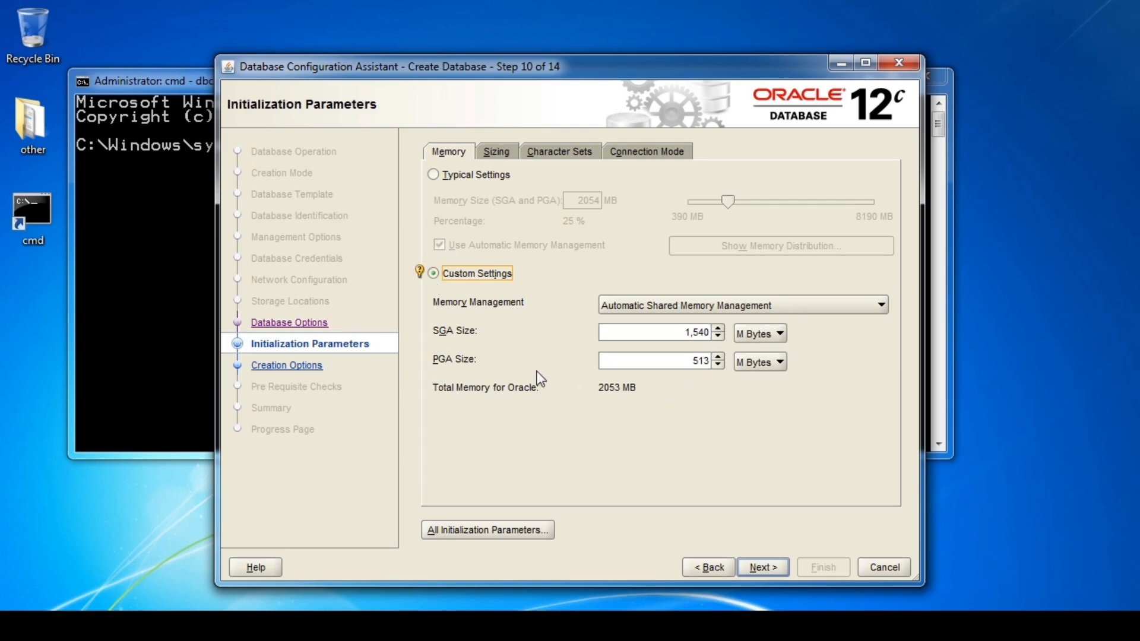
pyautogui.press('Tab')
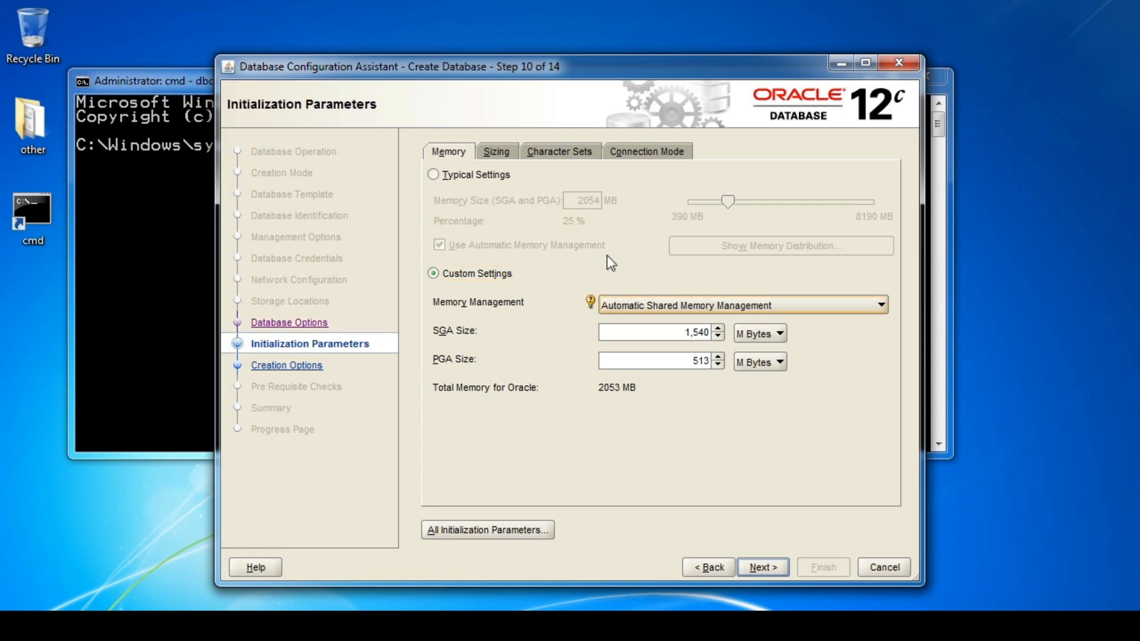
# Show the Sizing settings, leaving the block size at 8192 bytes and processes at 300.
pyautogui.click(497, 152)
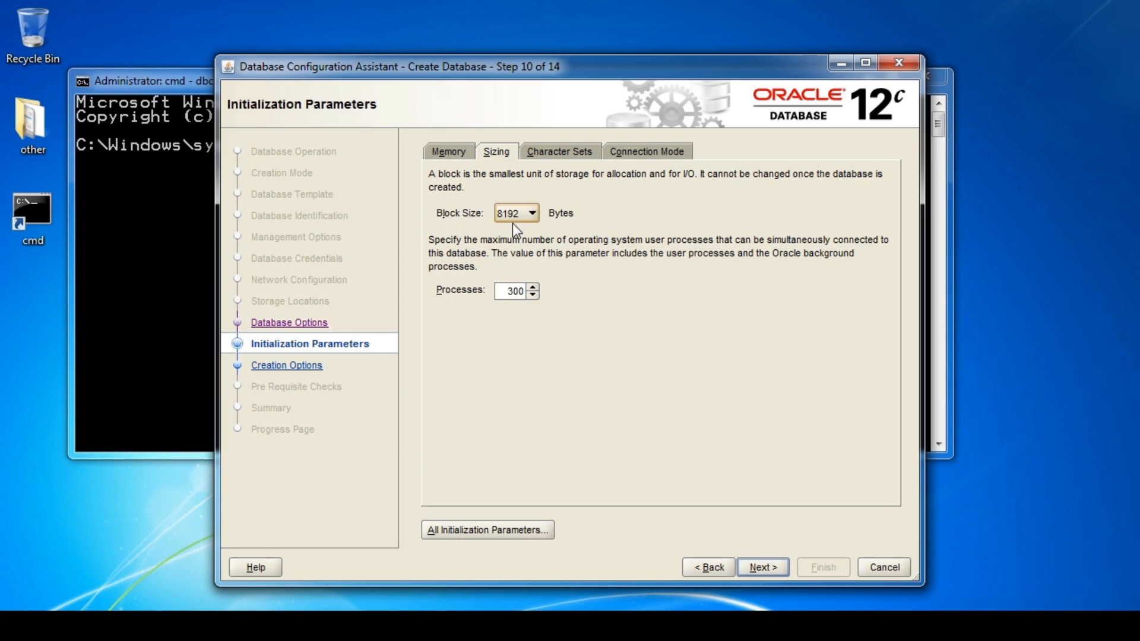
pyautogui.click(532, 215)
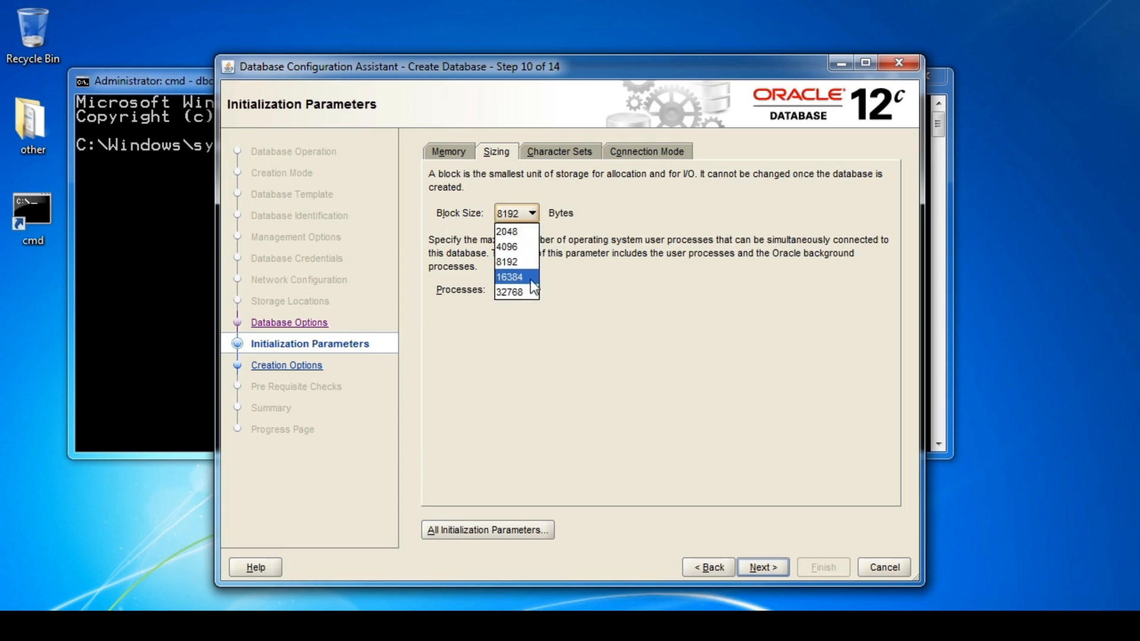
pyautogui.click(532, 212)
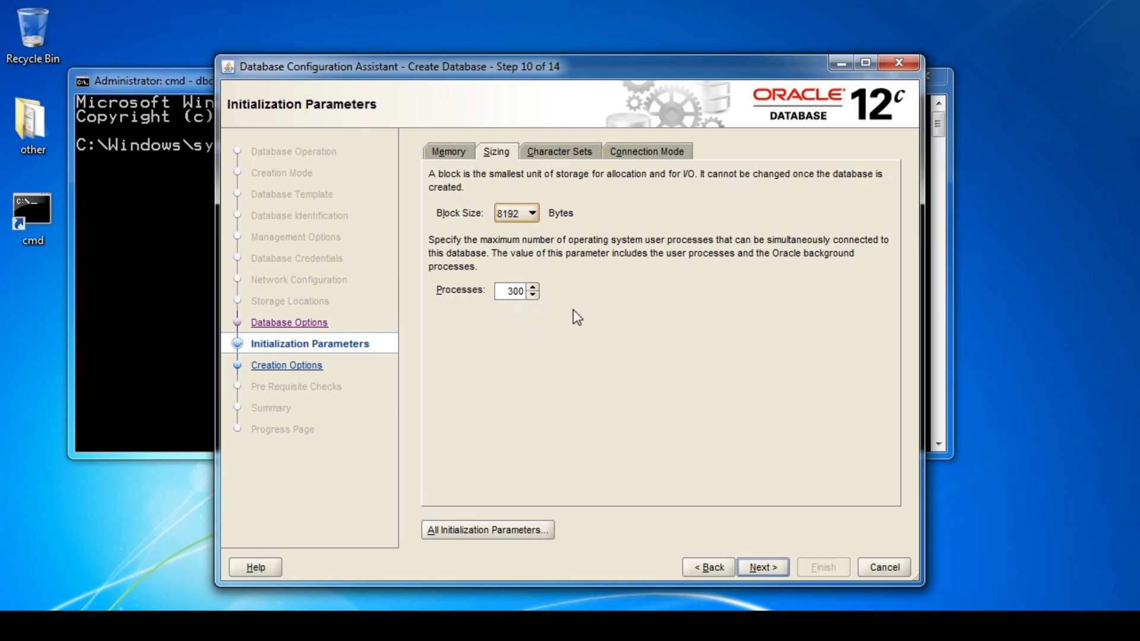
# Check the Character Sets and Connection Mode settings, then advance to Creation Options.
pyautogui.click(564, 153)
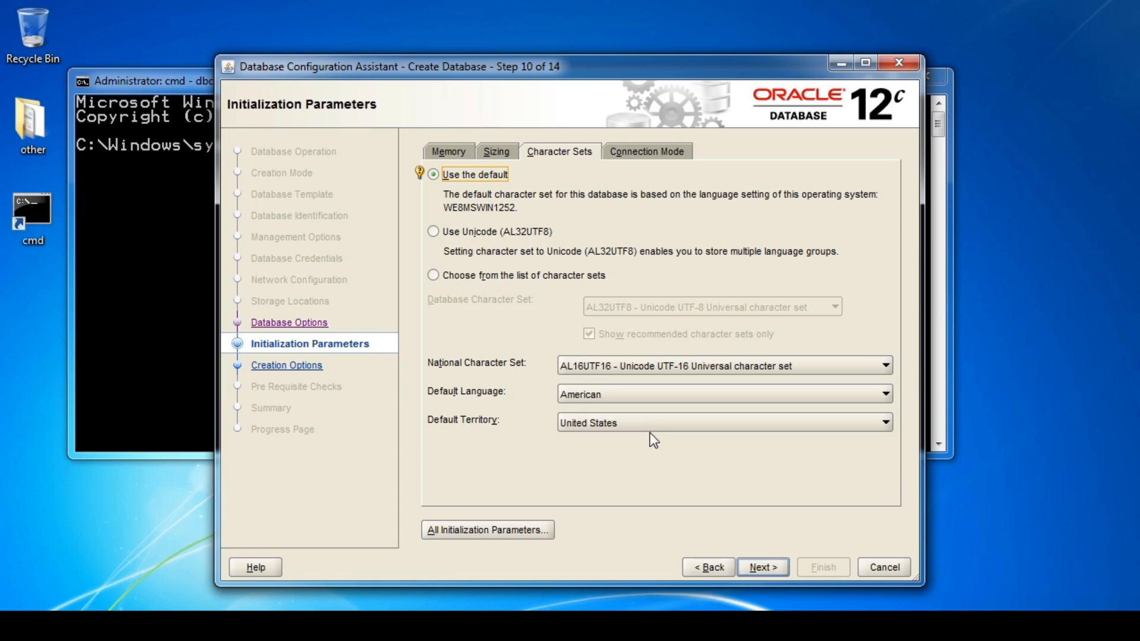
pyautogui.click(639, 152)
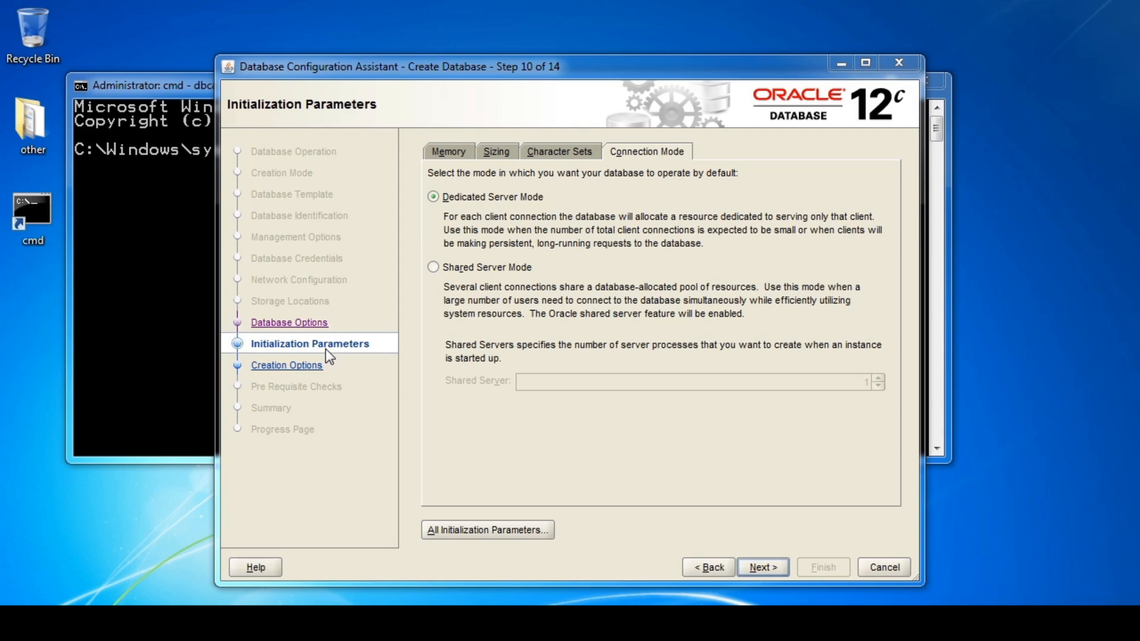
pyautogui.click(763, 569)
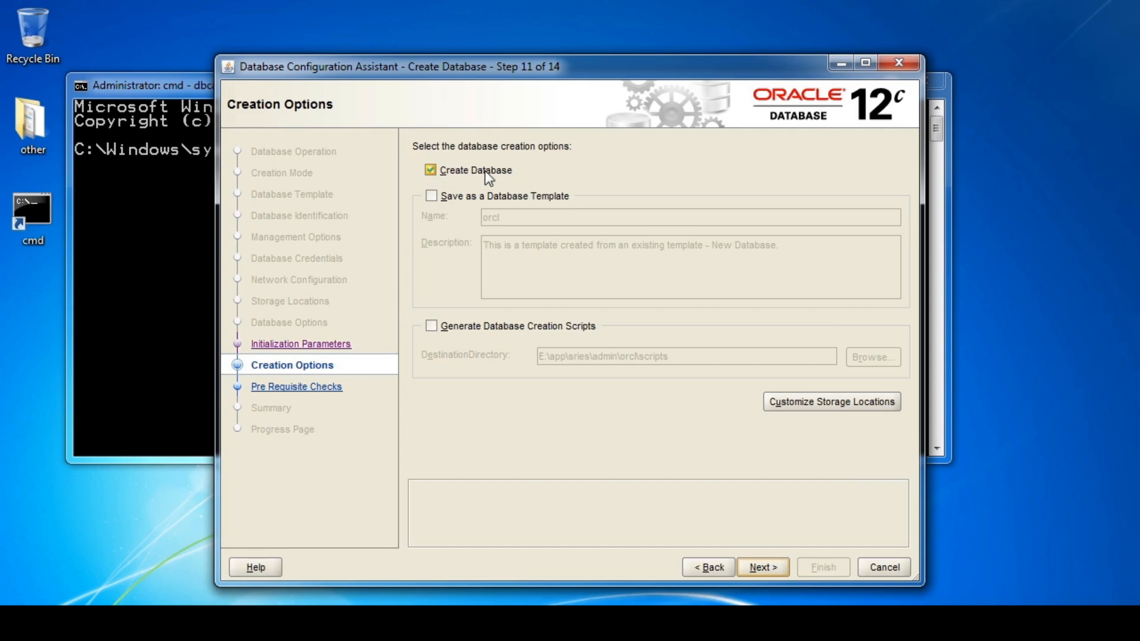
# Tick saving an 'orcl' database template and generating creation scripts to E:\app\sries\admin\orcl\scripts.
pyautogui.click(431, 196)
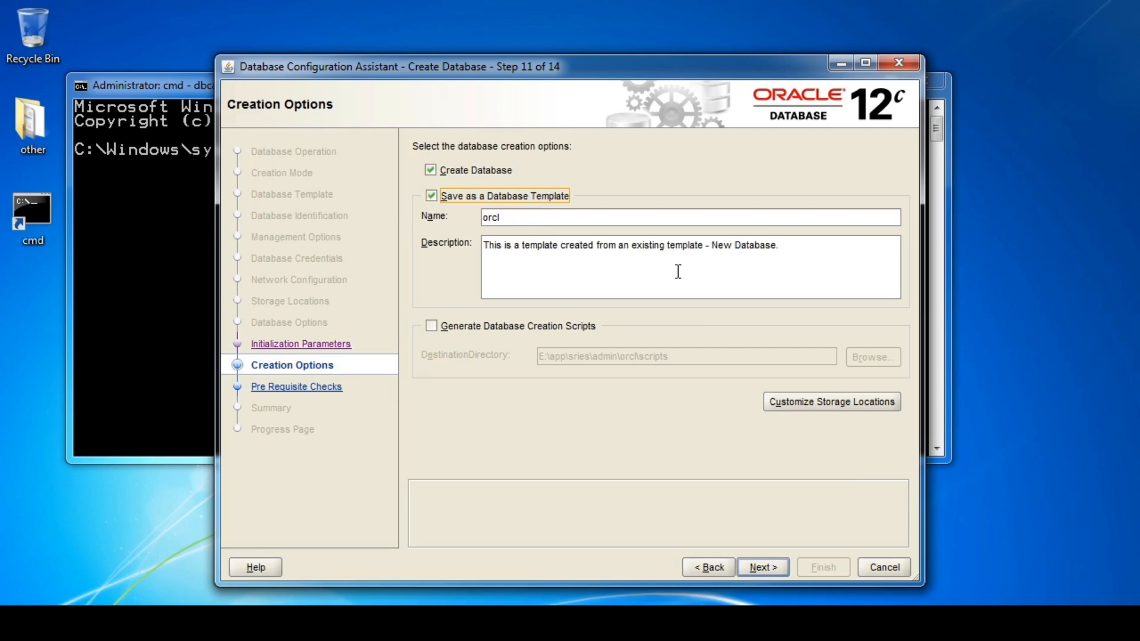
pyautogui.click(433, 326)
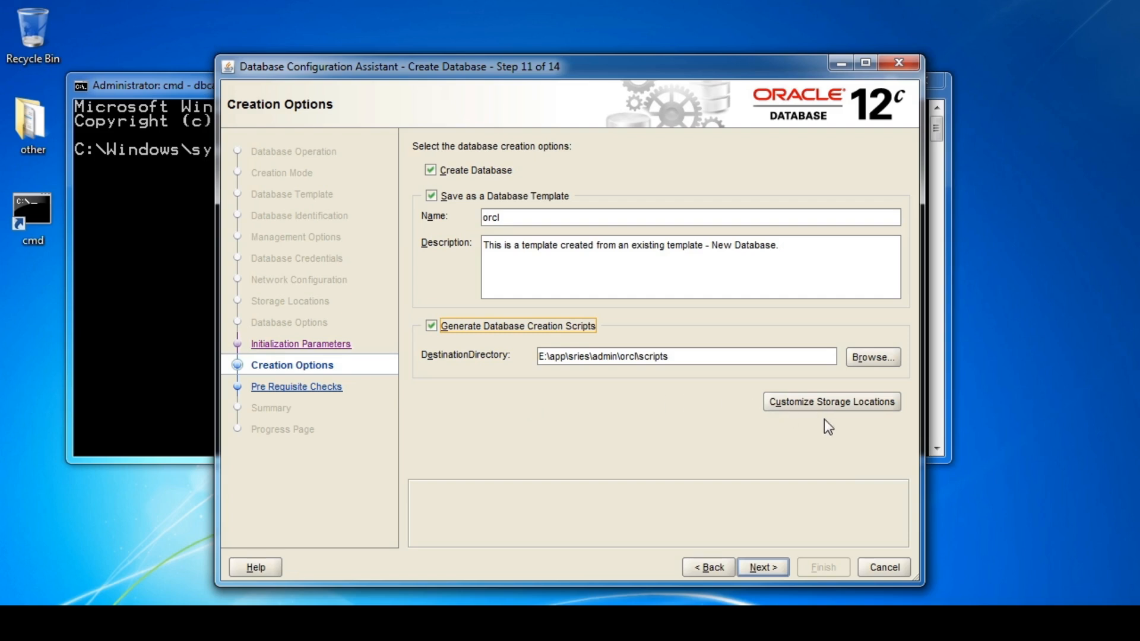
pyautogui.click(832, 405)
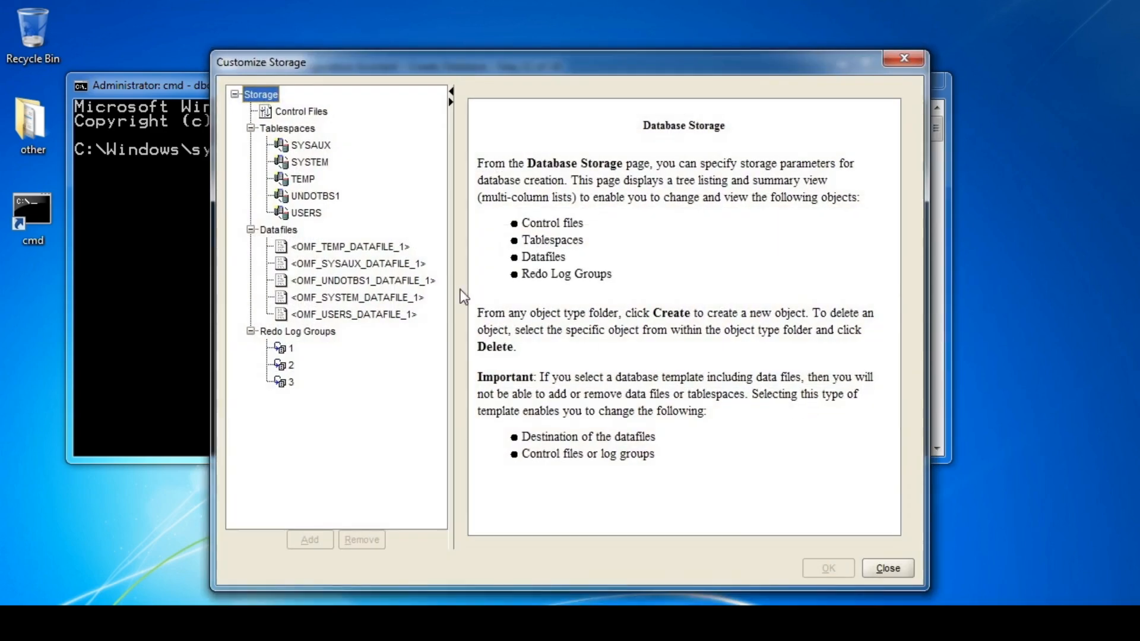
pyautogui.click(311, 146)
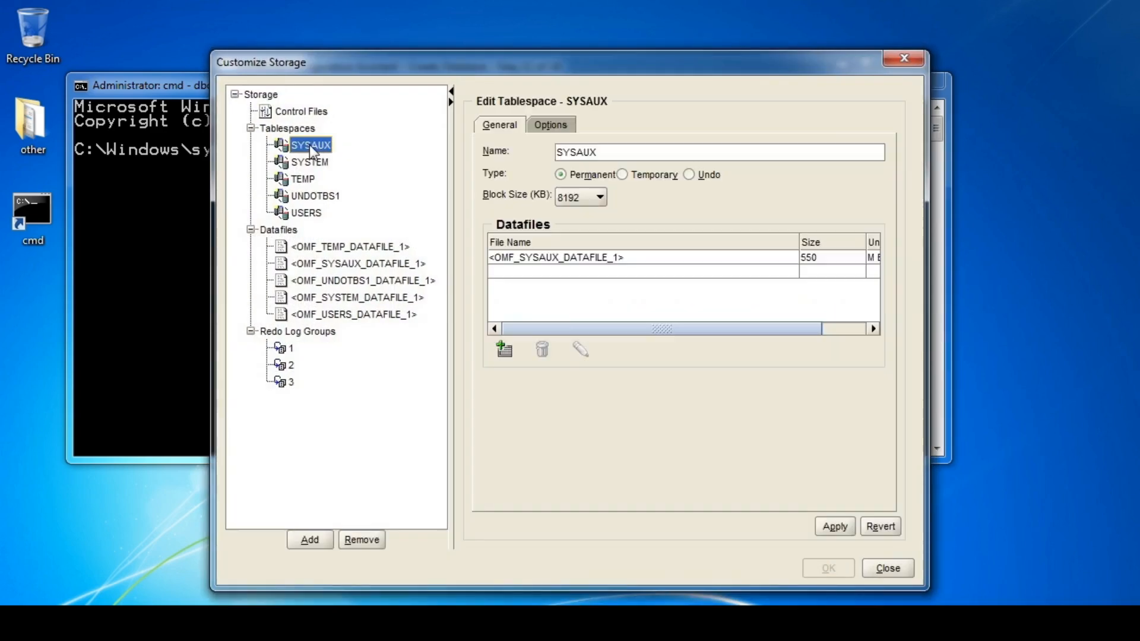
pyautogui.click(319, 165)
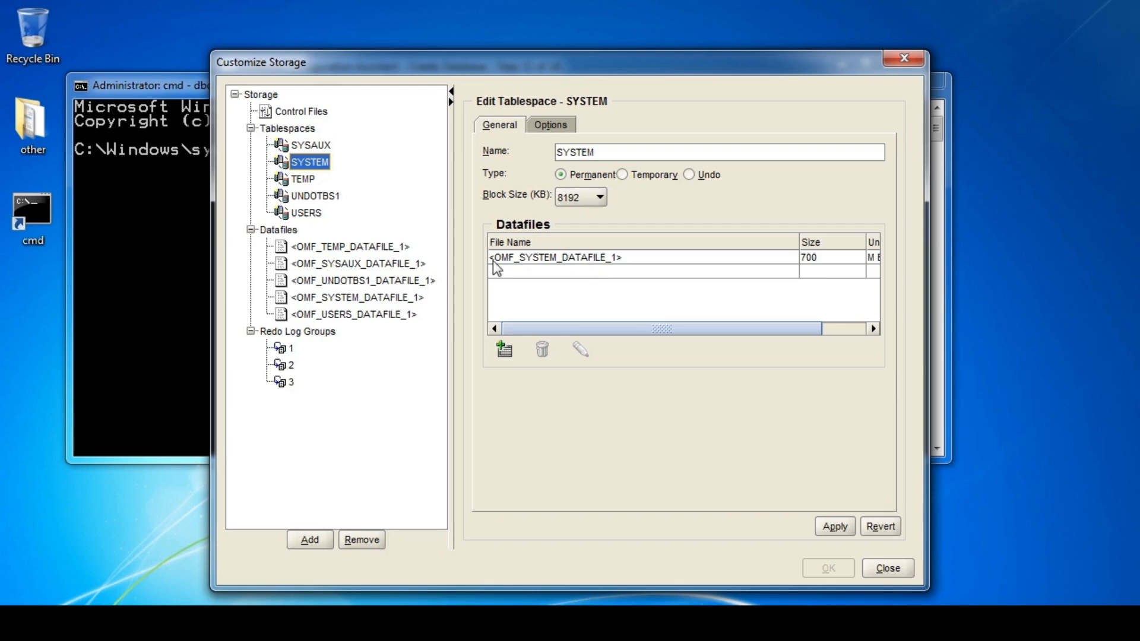
pyautogui.click(352, 249)
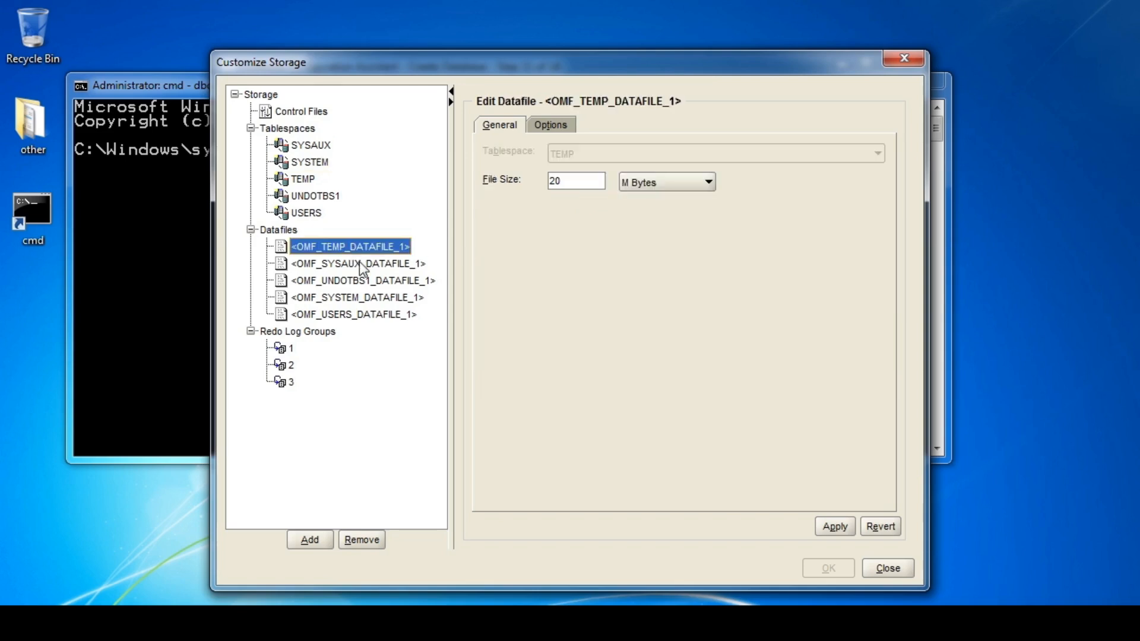
pyautogui.click(361, 265)
pyautogui.click(365, 281)
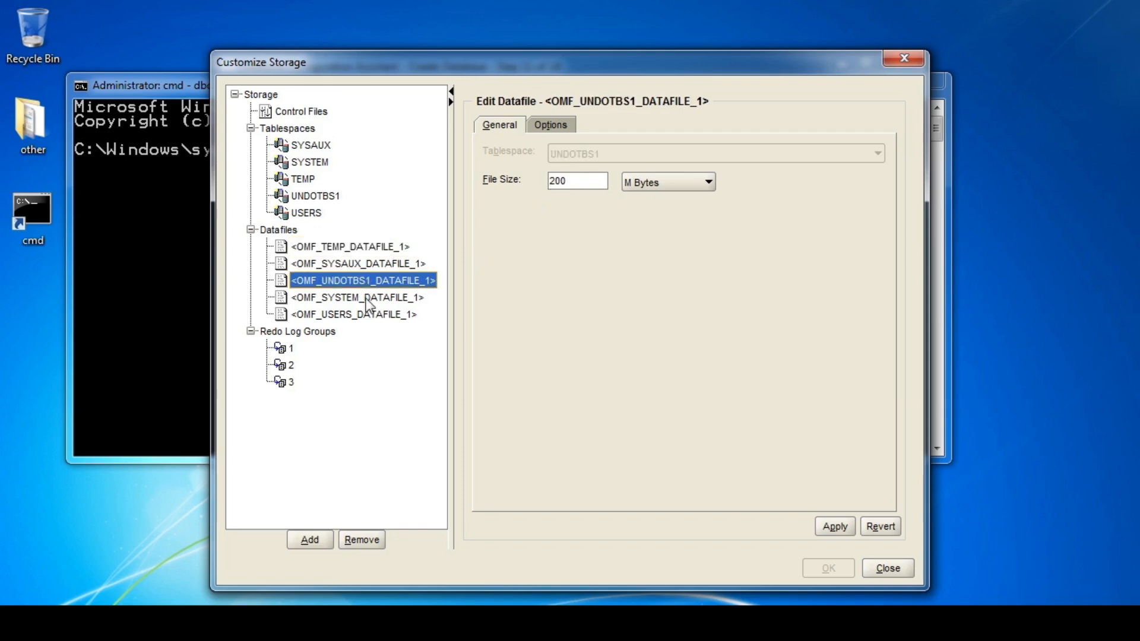
pyautogui.click(364, 300)
pyautogui.click(358, 313)
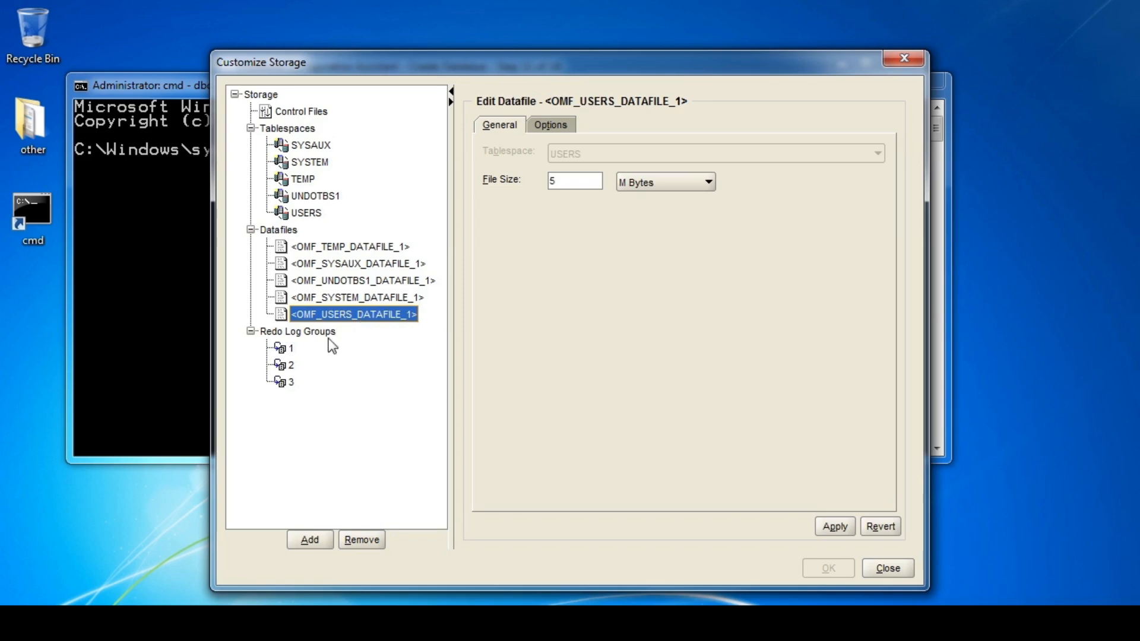
pyautogui.click(289, 350)
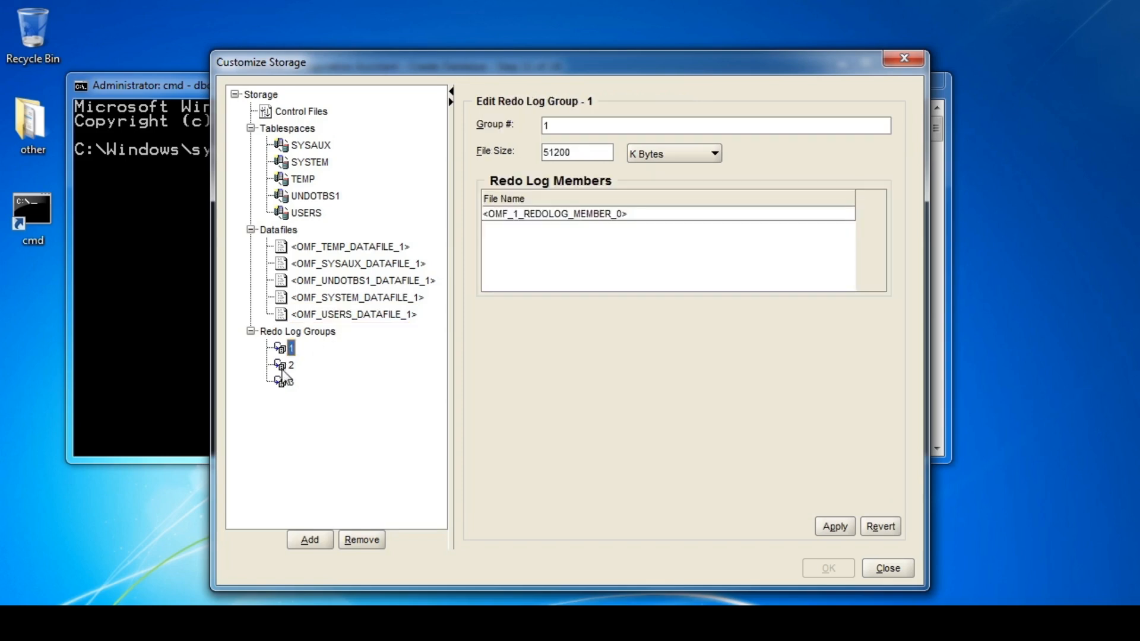
pyautogui.click(283, 367)
pyautogui.click(284, 381)
pyautogui.click(890, 572)
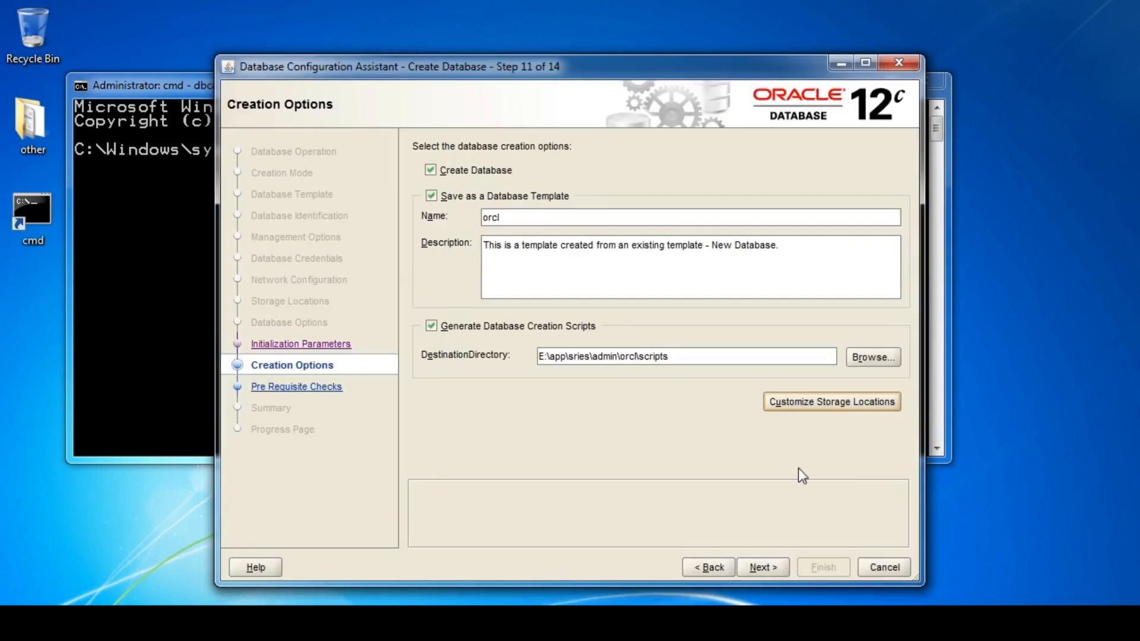
# Advance to the Summary page and scroll through orcl's configuration.
pyautogui.click(760, 567)
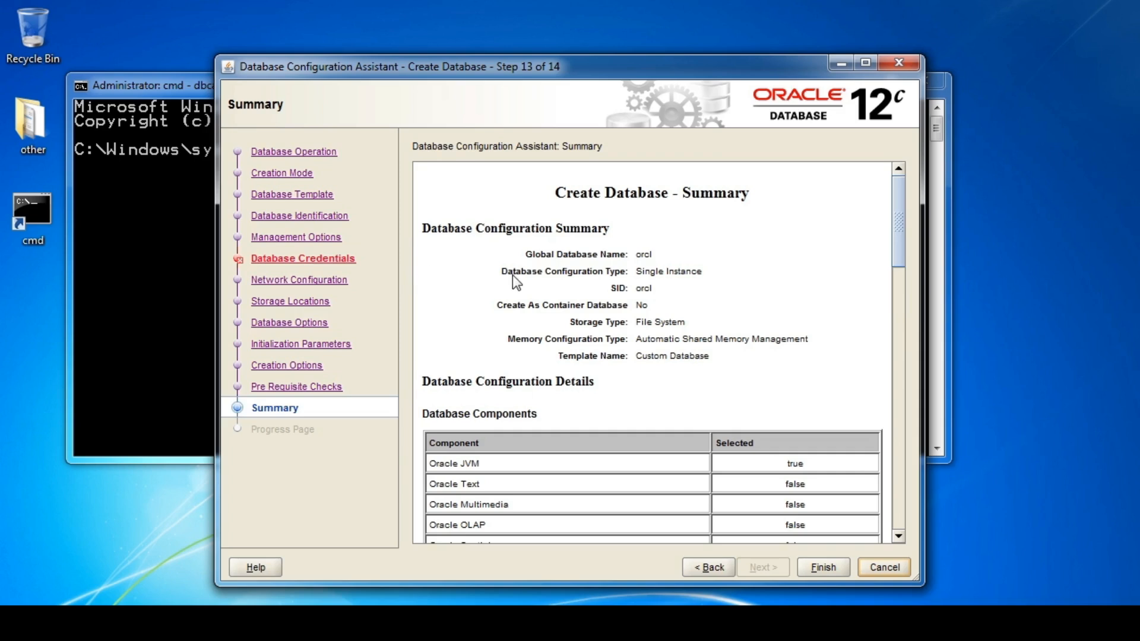
pyautogui.moveTo(898, 237); pyautogui.dragTo(921, 222)
# Start creating orcl and acknowledge the template-saved and script-generation-succeeded messages.
pyautogui.click(829, 568)
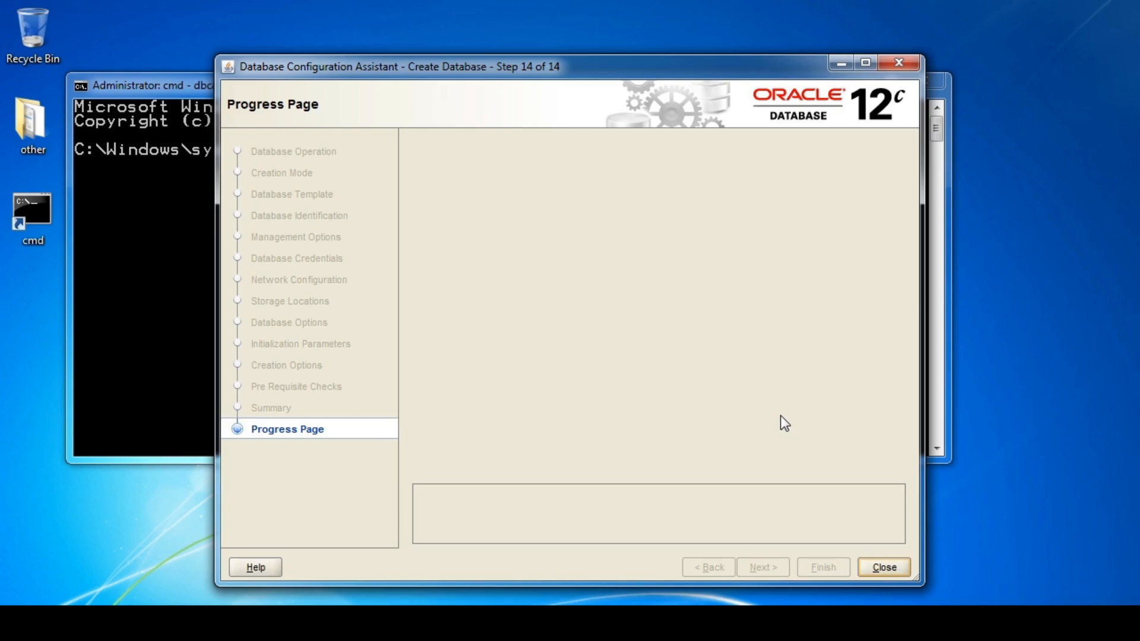
pyautogui.click(659, 364)
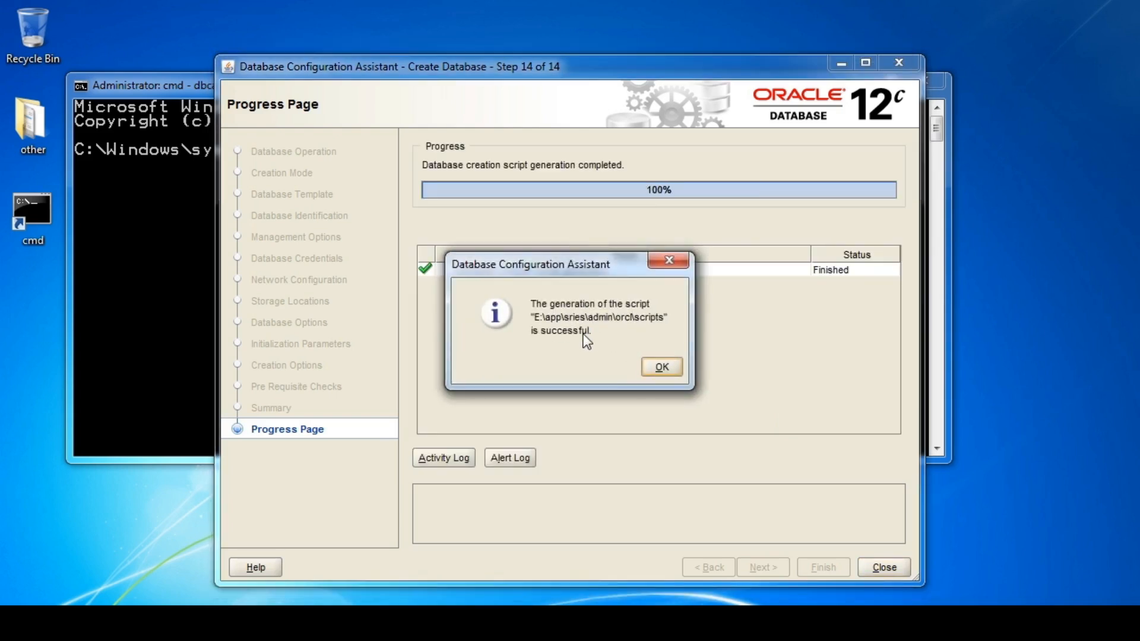
pyautogui.click(660, 369)
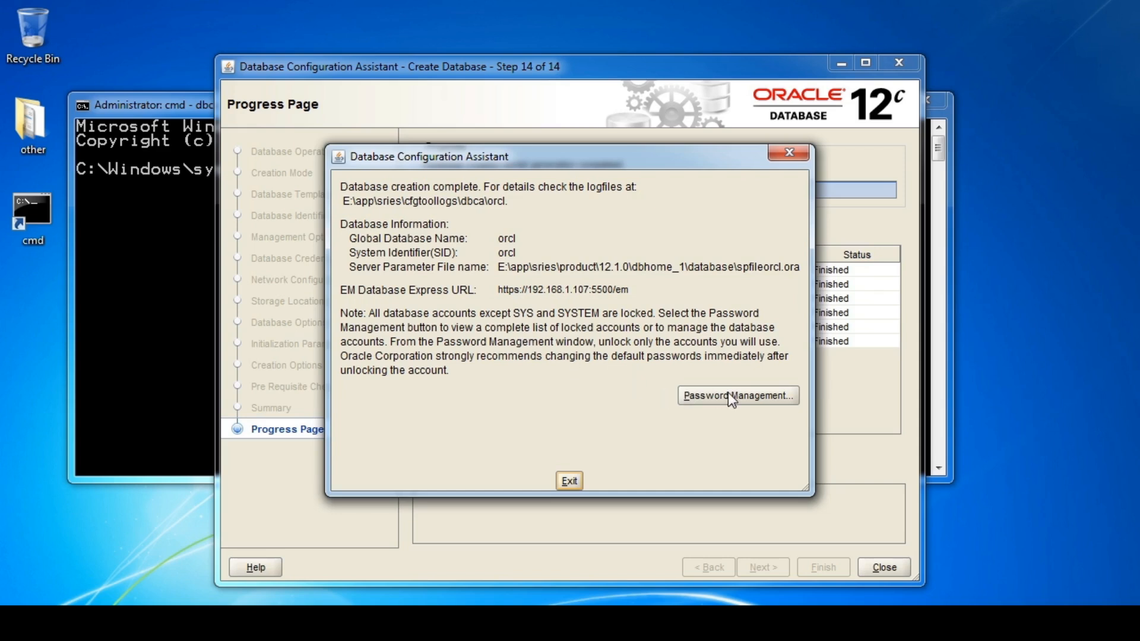
# Dismiss the database creation complete message with Exit.
pyautogui.click(570, 481)
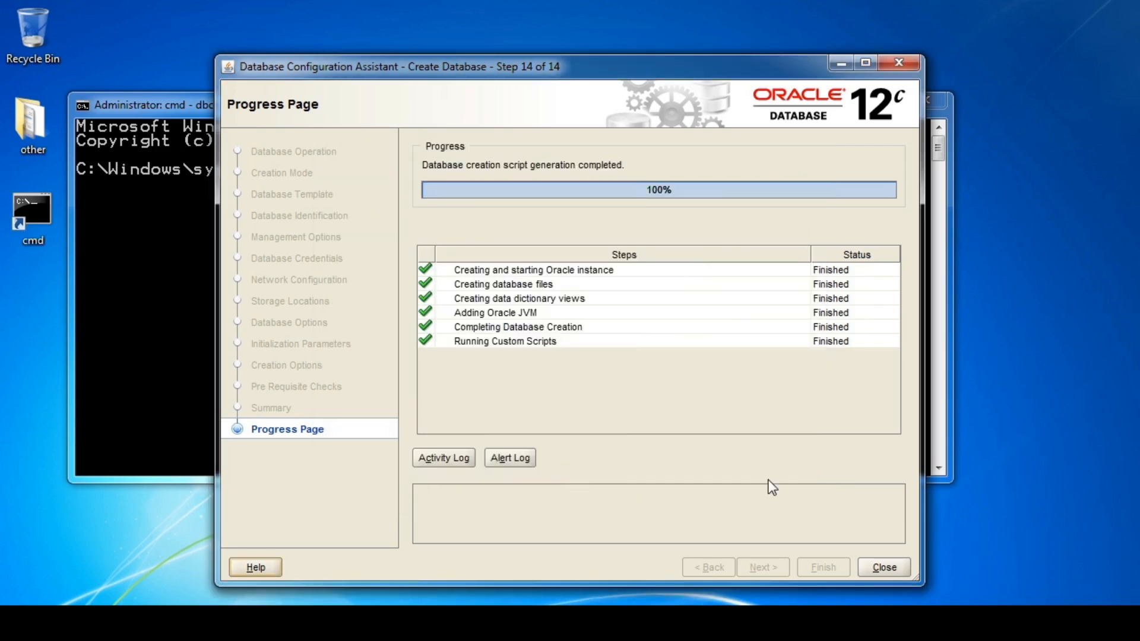
# Close DBCA and the command prompt, and move the app shortcut beneath cmd.
pyautogui.click(888, 567)
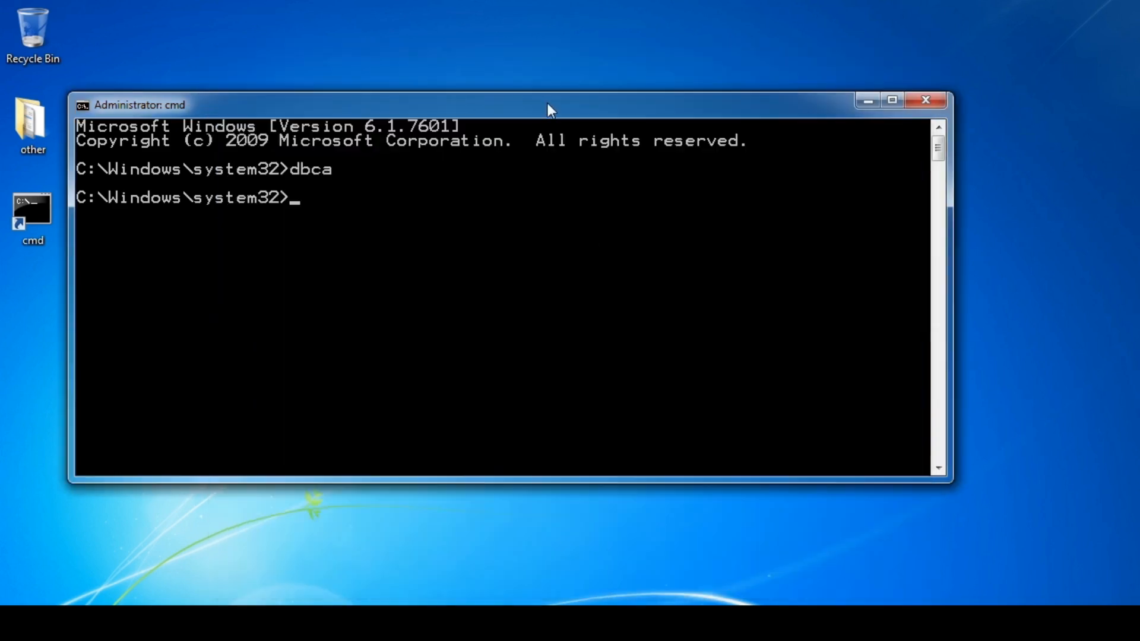
pyautogui.click(926, 102)
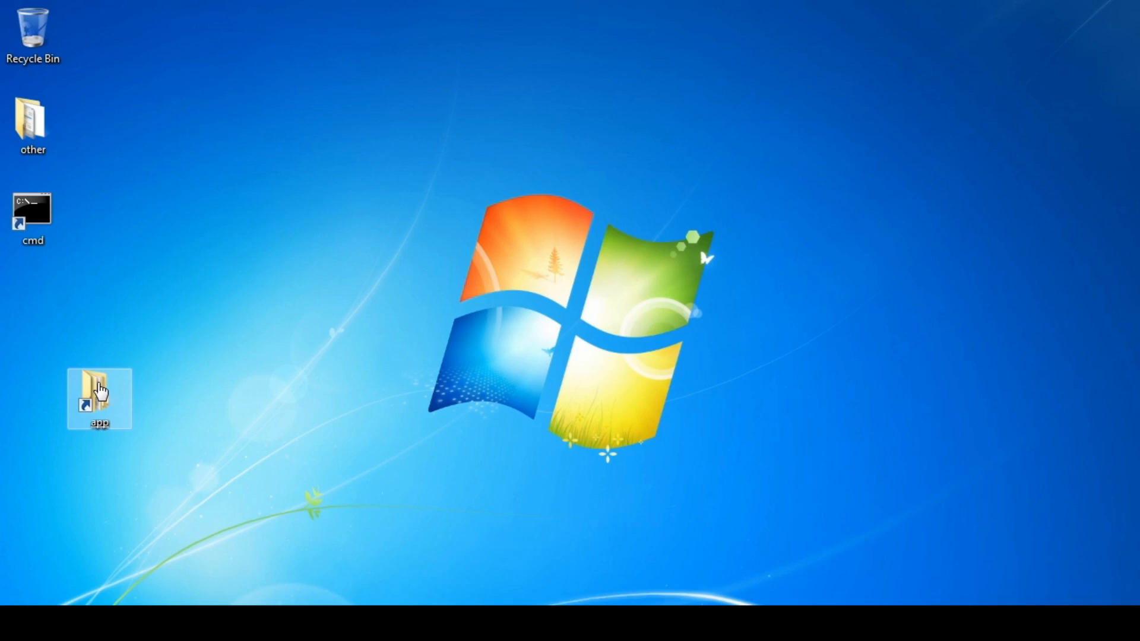
pyautogui.moveTo(101, 391); pyautogui.dragTo(42, 292)
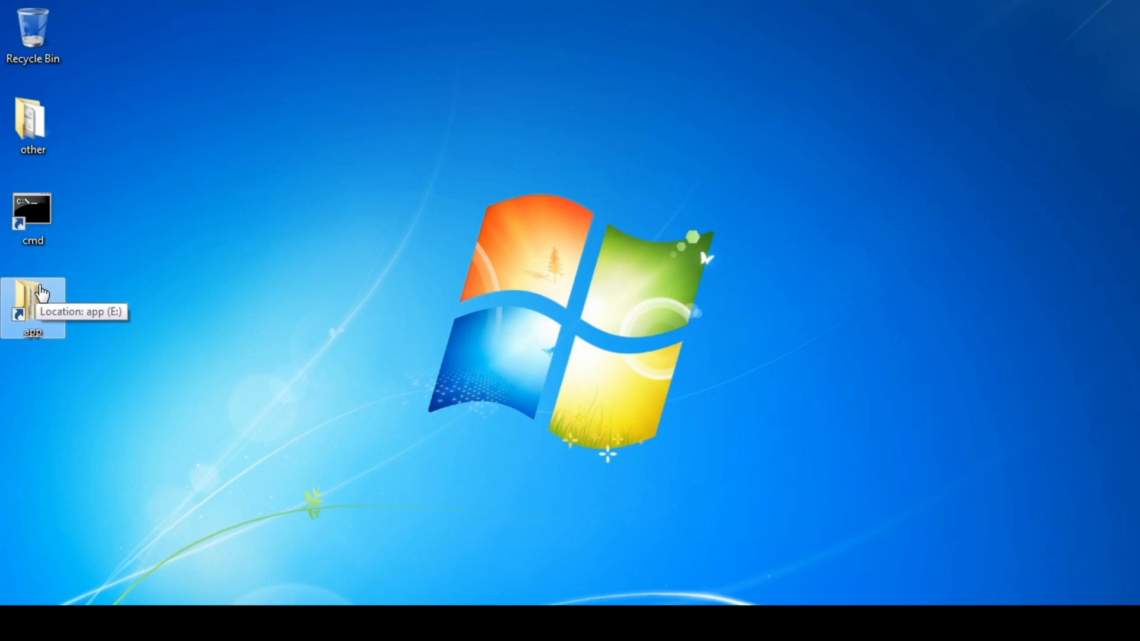
# Open the E:\app\sries\admin\orcl\scripts folder from the app shortcut.
pyautogui.click(40, 287)
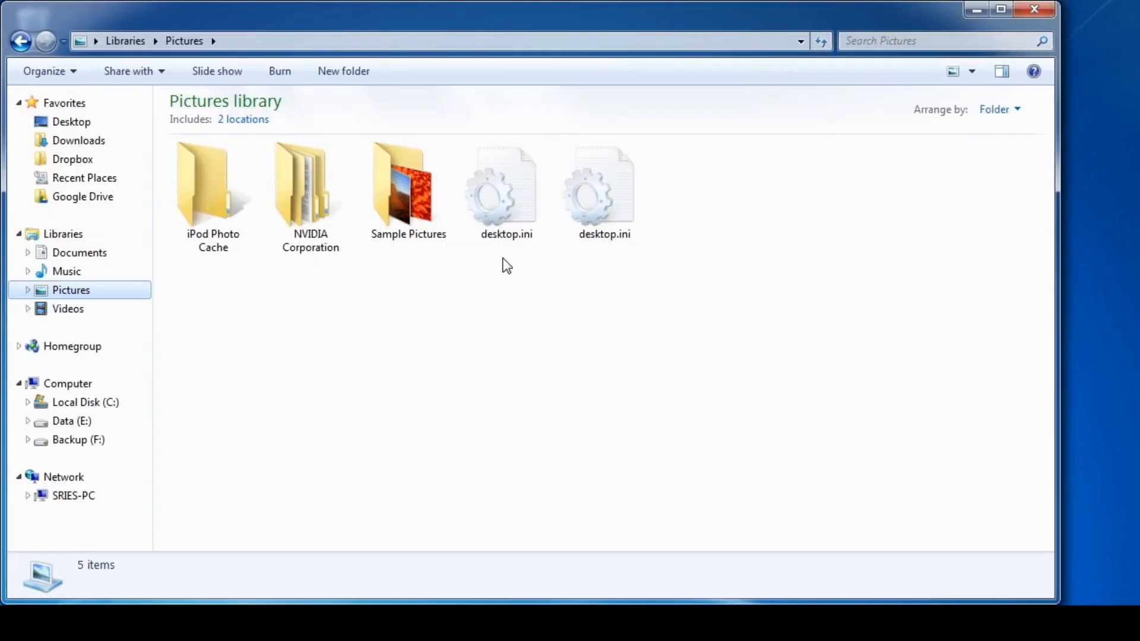
pyautogui.click(13, 42)
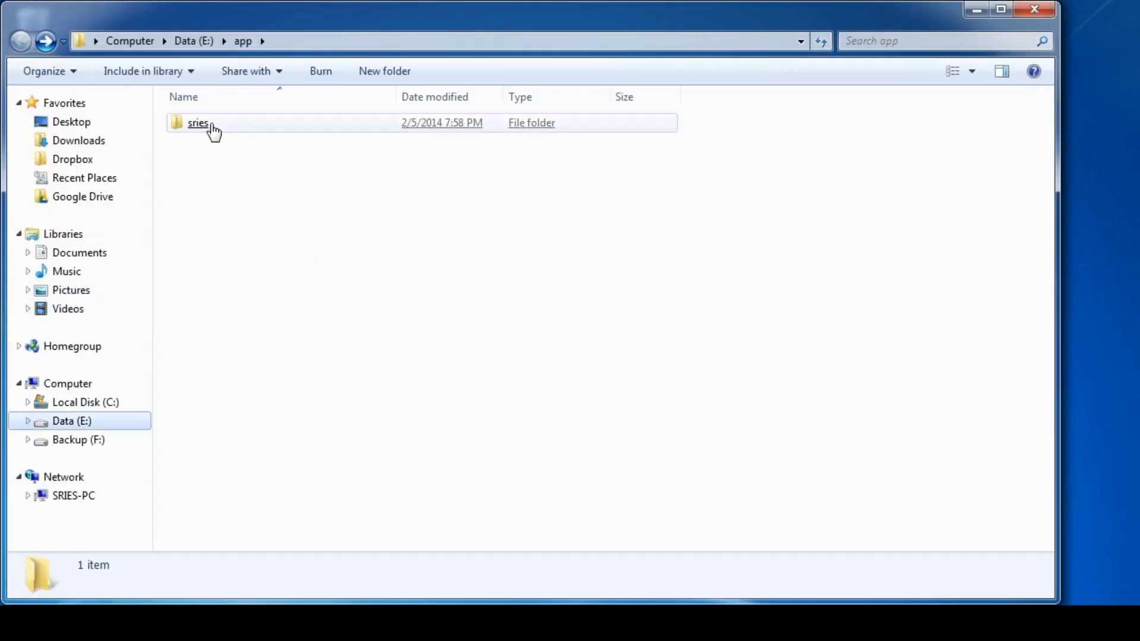
pyautogui.doubleClick(205, 125)
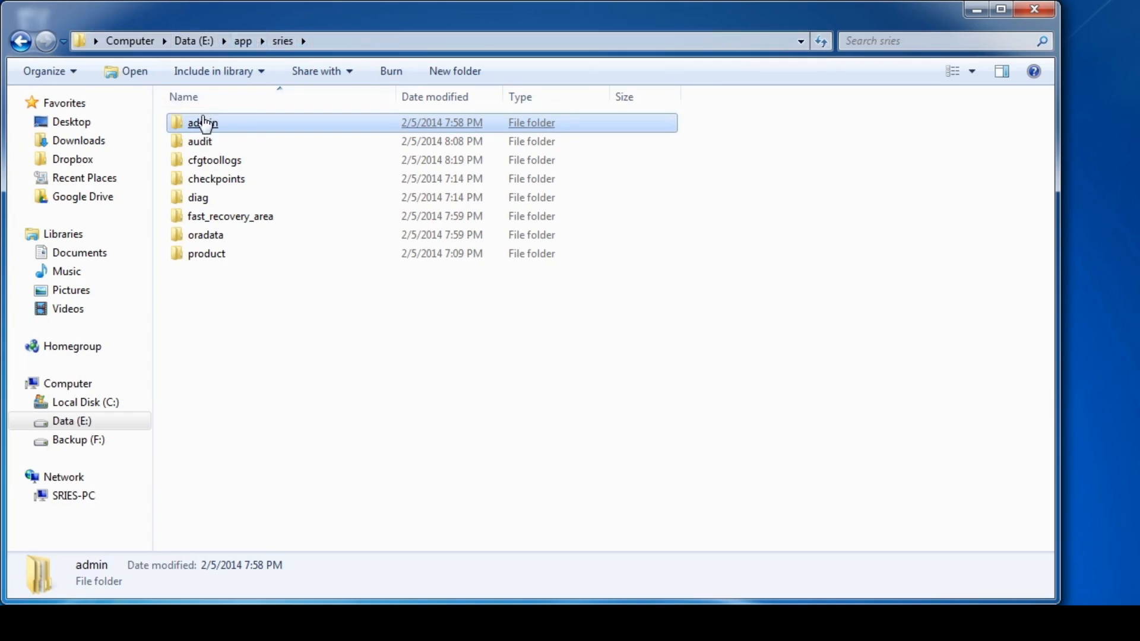
pyautogui.doubleClick(203, 126)
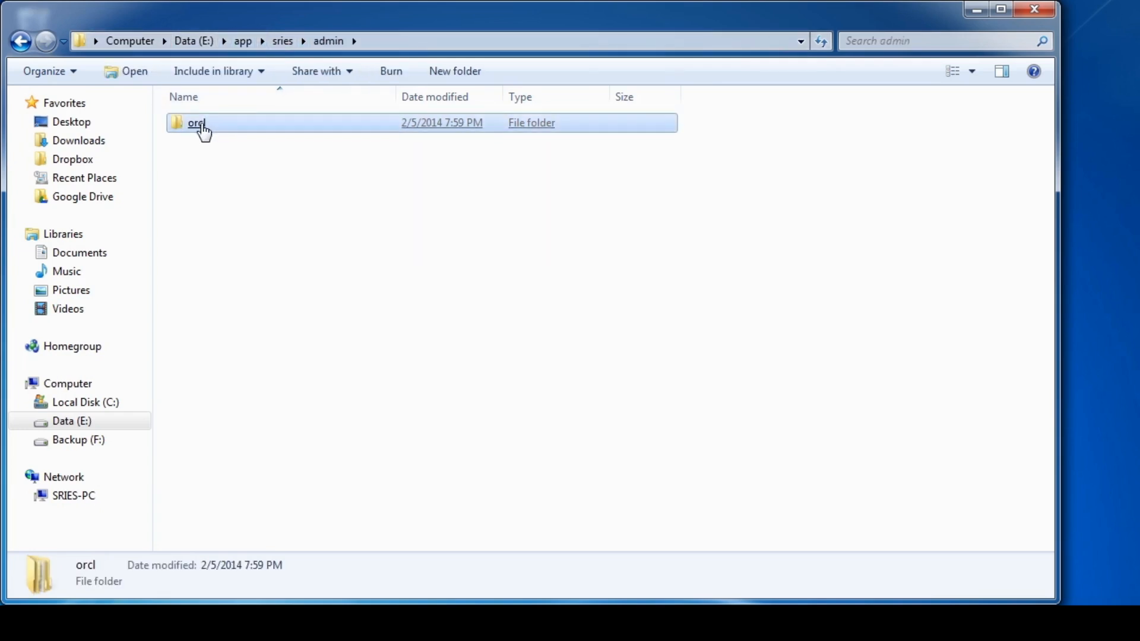
pyautogui.doubleClick(201, 126)
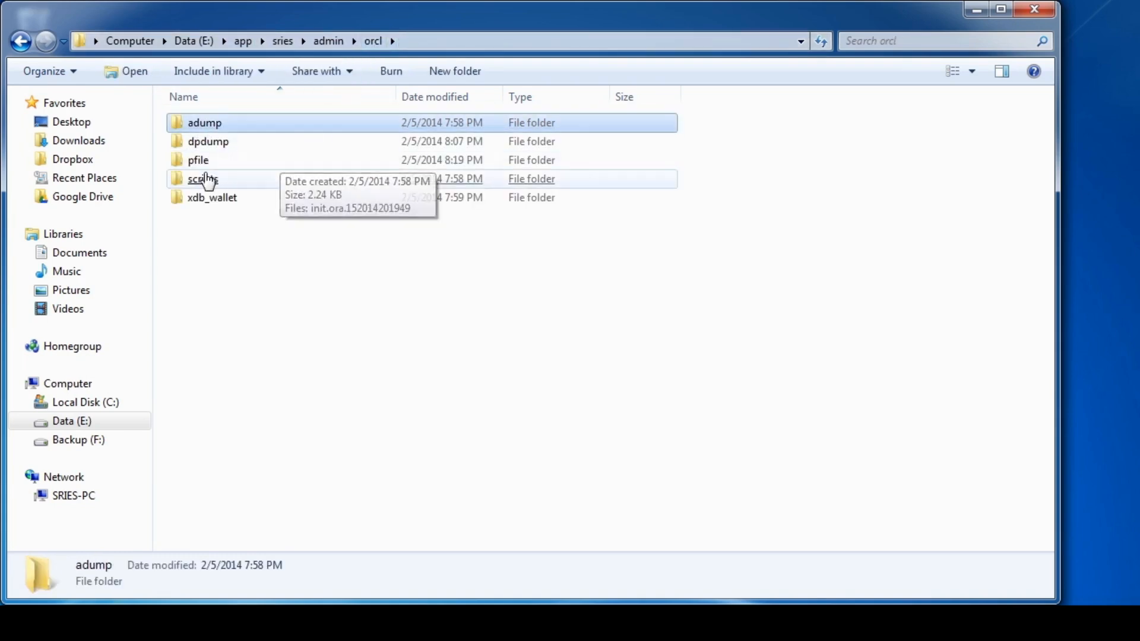
pyautogui.click(207, 184)
pyautogui.doubleClick(207, 185)
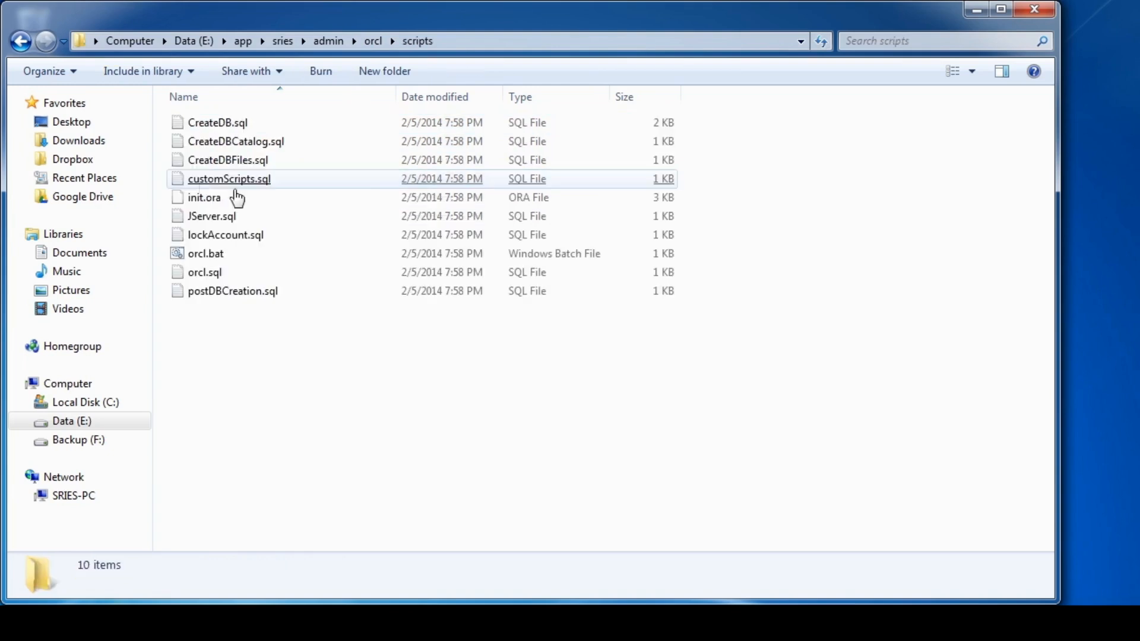
# Select orcl.bat among the generated scripts and bring up its context menu.
pyautogui.click(319, 254)
pyautogui.click(322, 165)
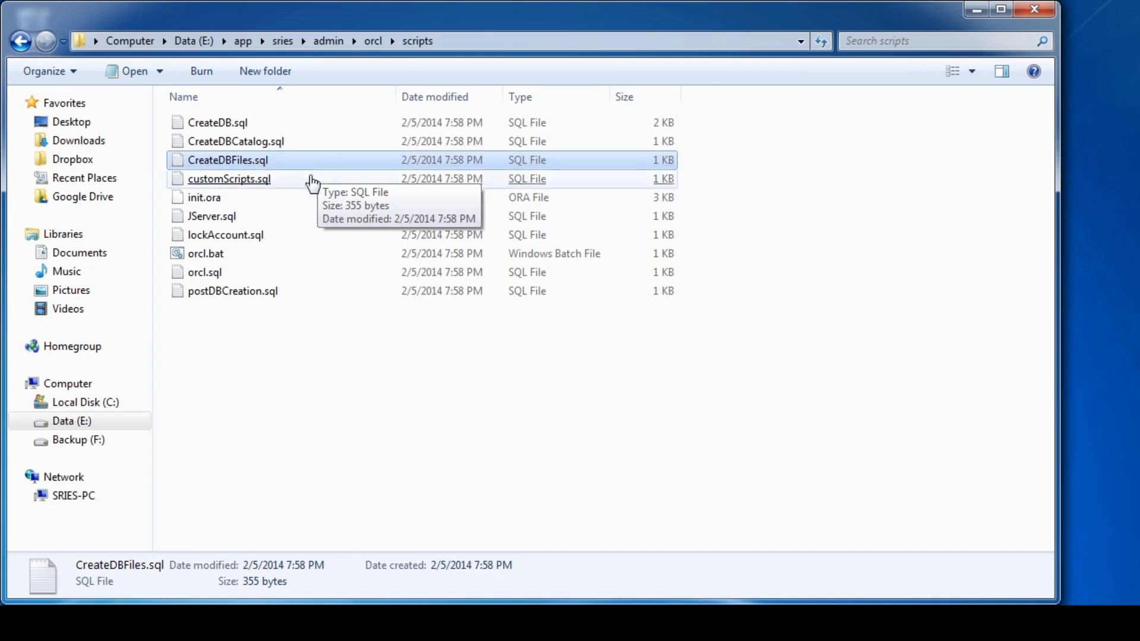
pyautogui.click(289, 338)
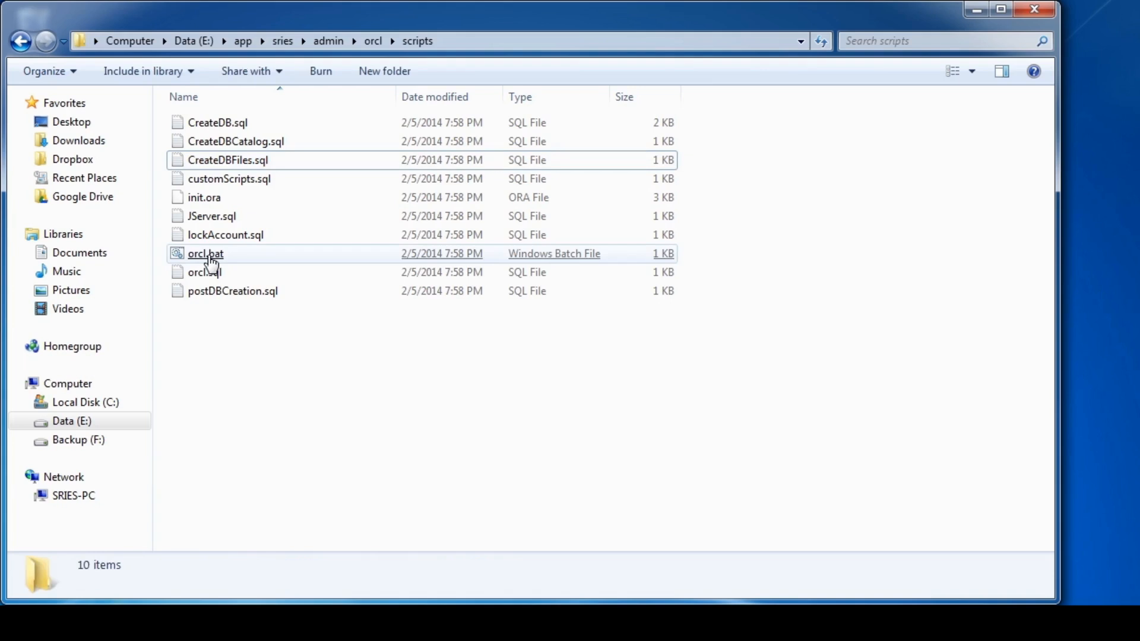
pyautogui.click(211, 259)
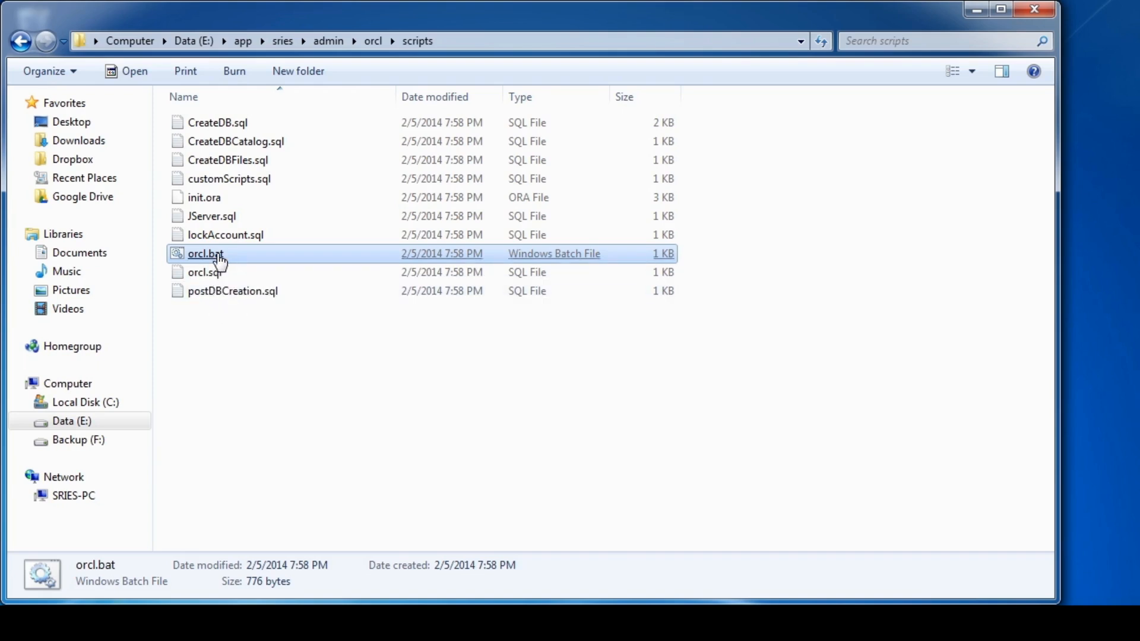
pyautogui.rightClick(218, 254)
pyautogui.click(289, 284)
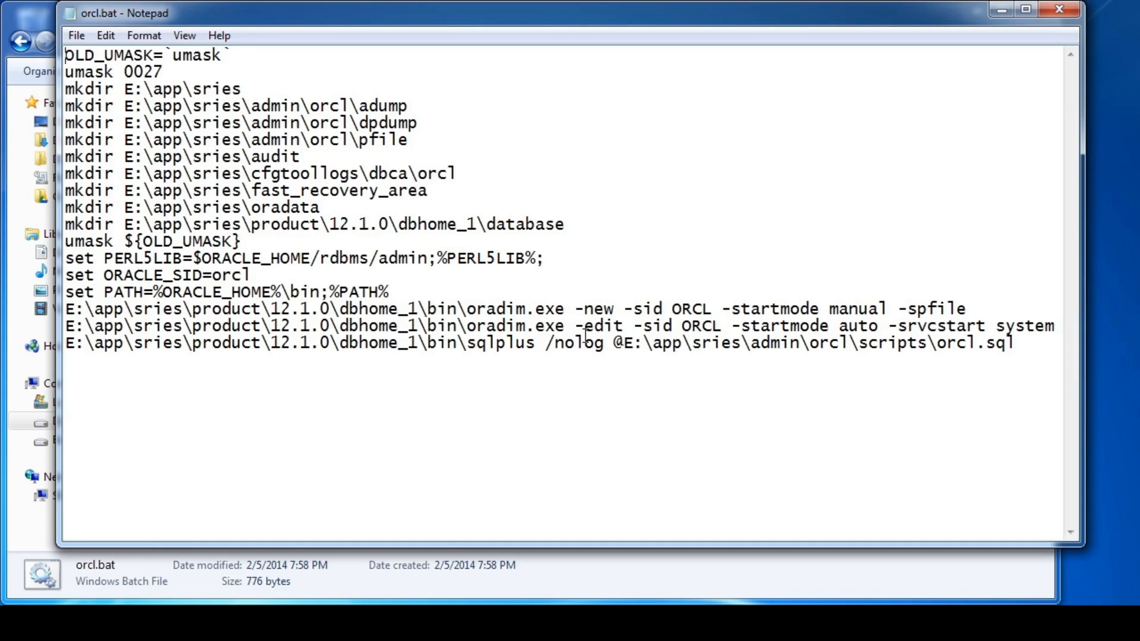
pyautogui.moveTo(468, 313); pyautogui.dragTo(574, 320)
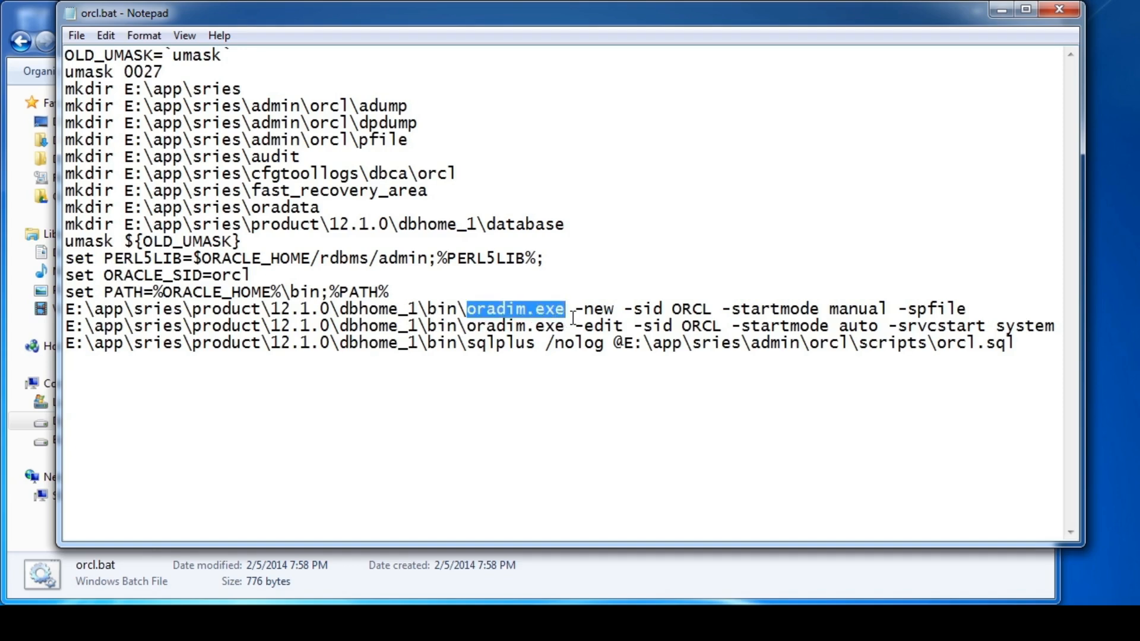
pyautogui.click(573, 319)
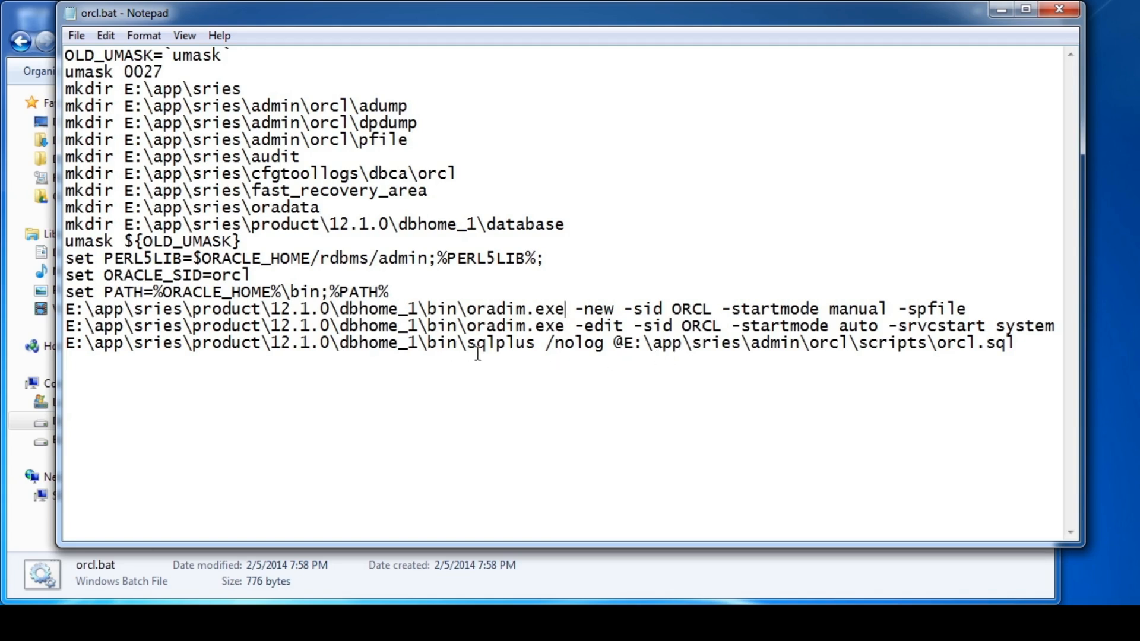
pyautogui.moveTo(468, 351); pyautogui.dragTo(540, 357)
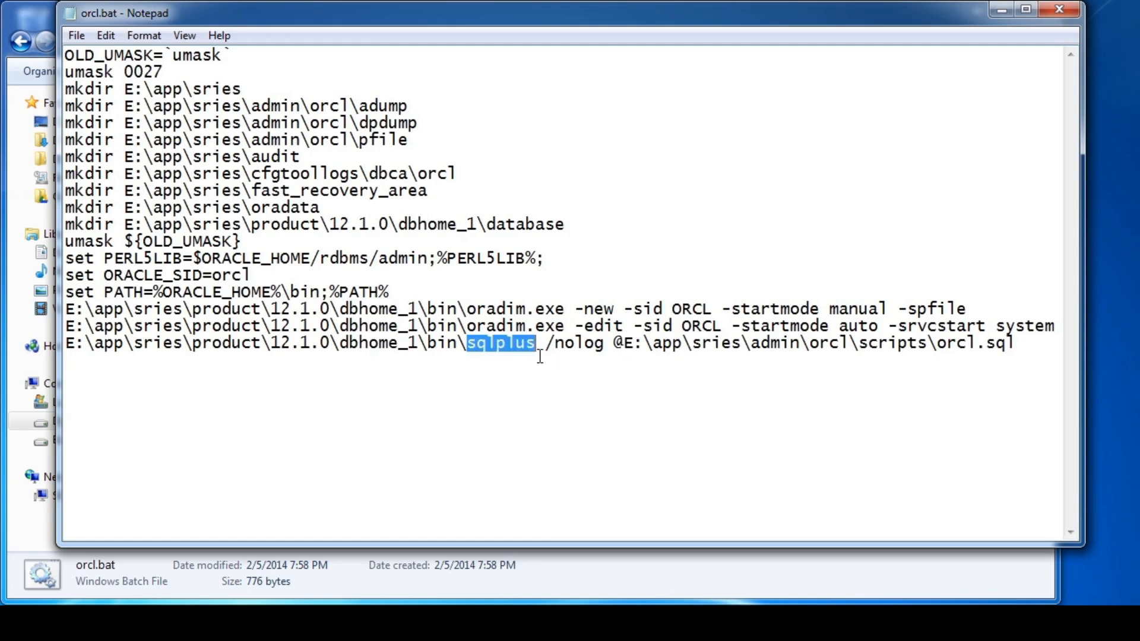
pyautogui.click(605, 363)
pyautogui.hotkey('shift', 'End')
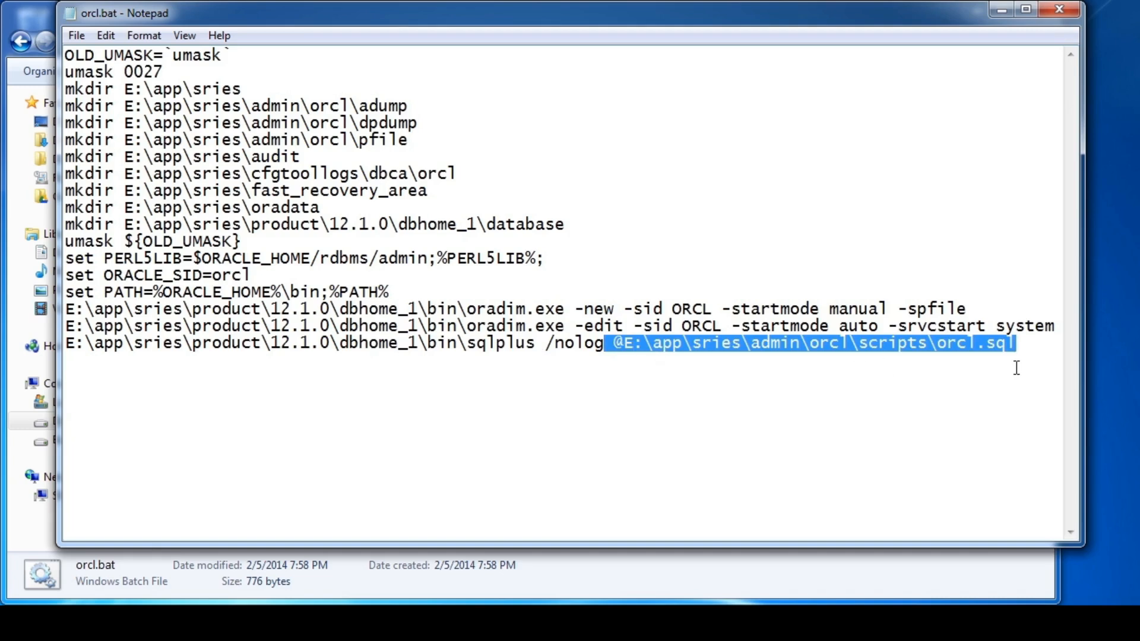
pyautogui.click(1067, 13)
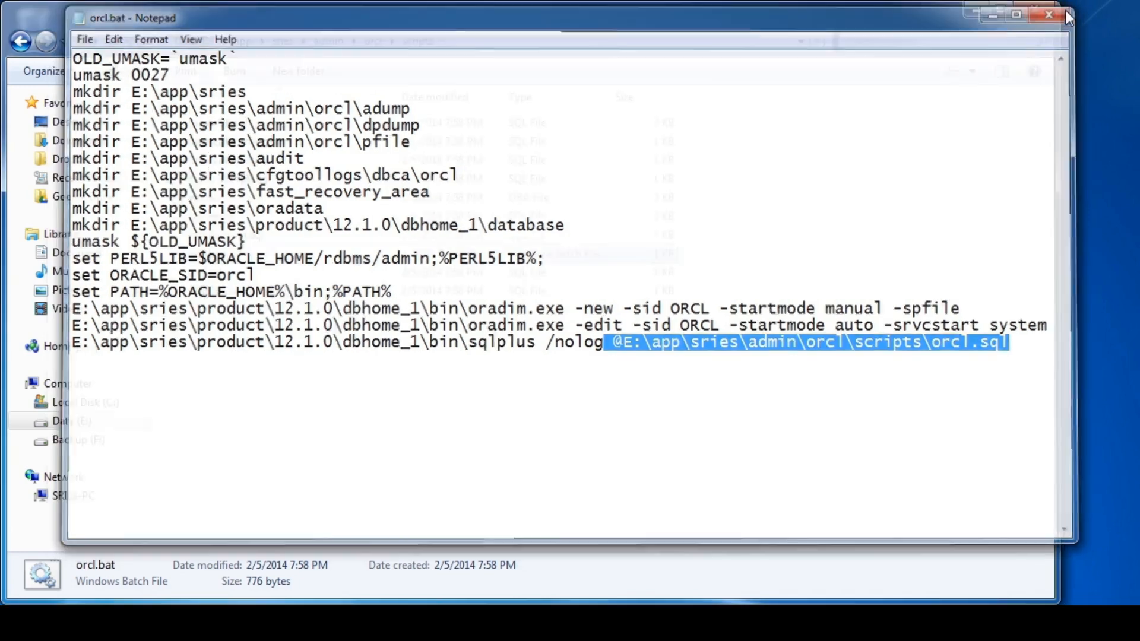
# Open orcl.sql in Notepad and trace its calls to CreateDB.sql, CreateDBFiles.sql and CreateDBCatalog.sql.
pyautogui.click(217, 274)
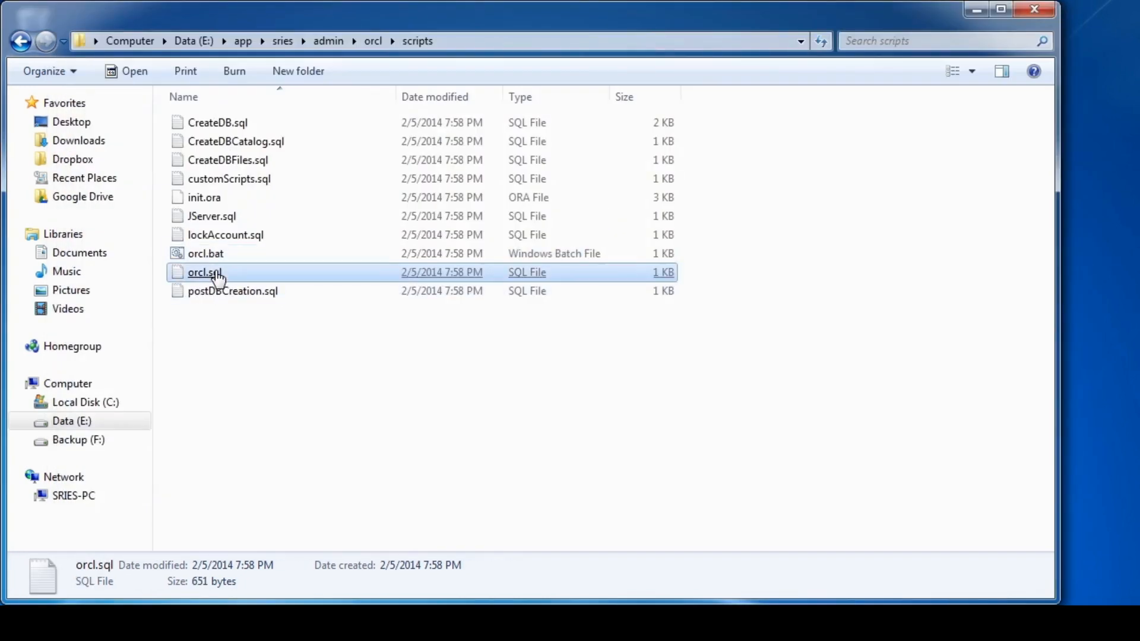
pyautogui.doubleClick(217, 274)
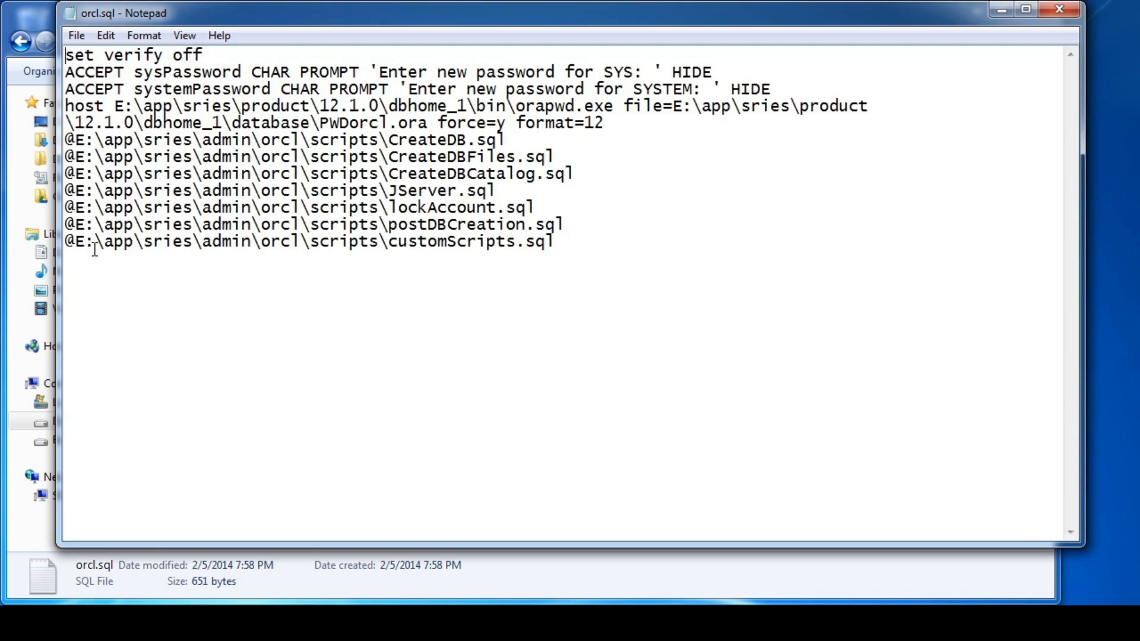
pyautogui.moveTo(507, 141); pyautogui.dragTo(389, 141)
pyautogui.moveTo(555, 157); pyautogui.dragTo(390, 158)
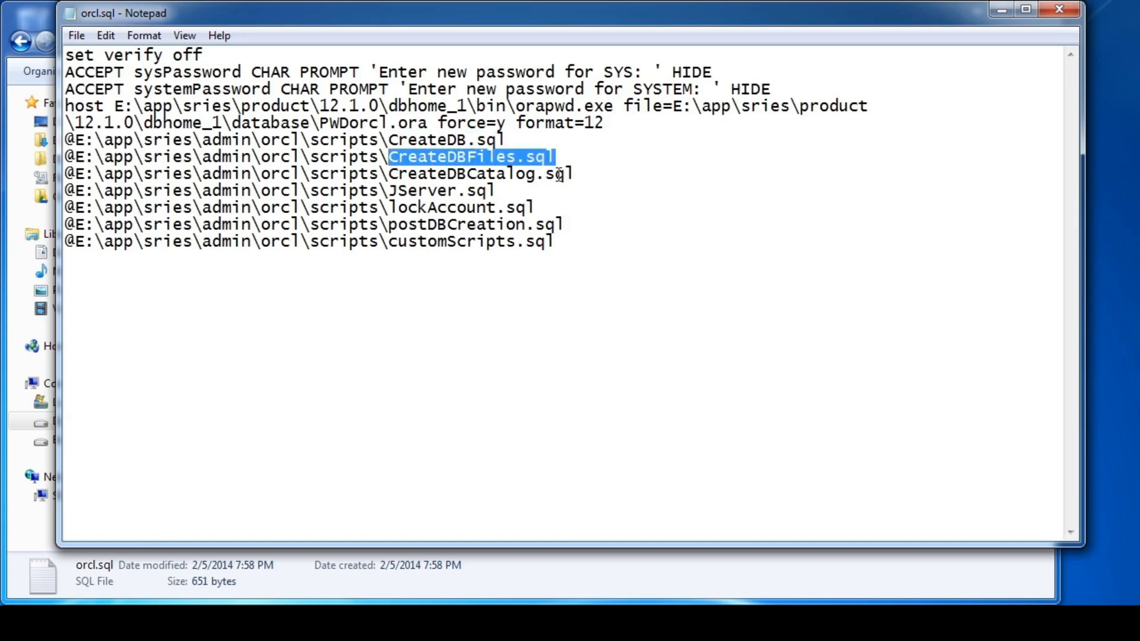
pyautogui.moveTo(588, 177); pyautogui.dragTo(390, 174)
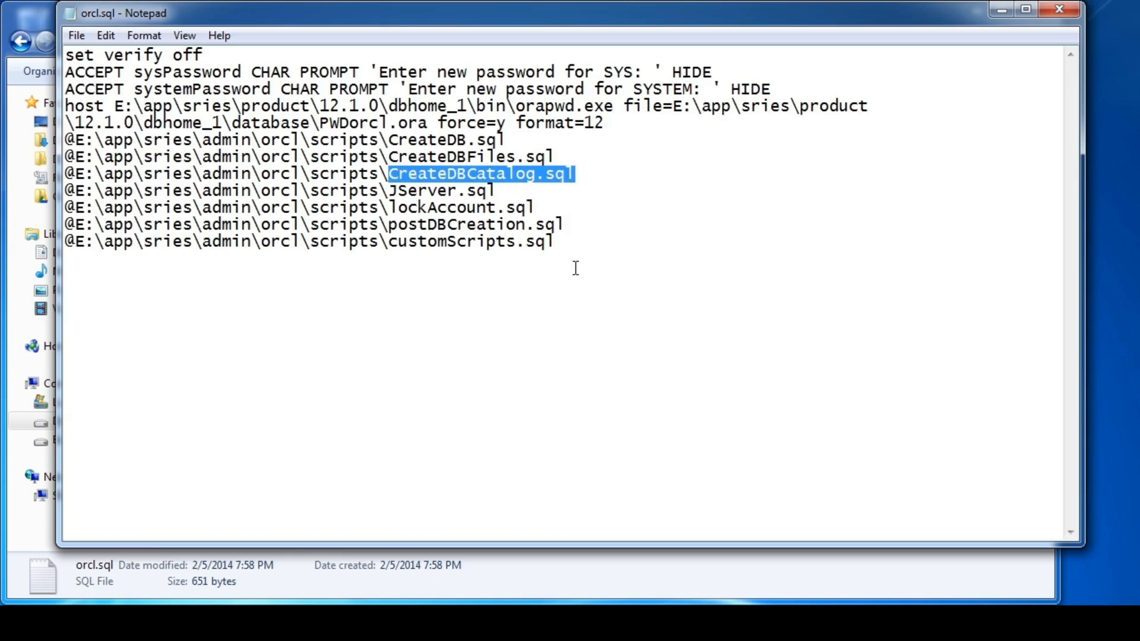
pyautogui.click(620, 259)
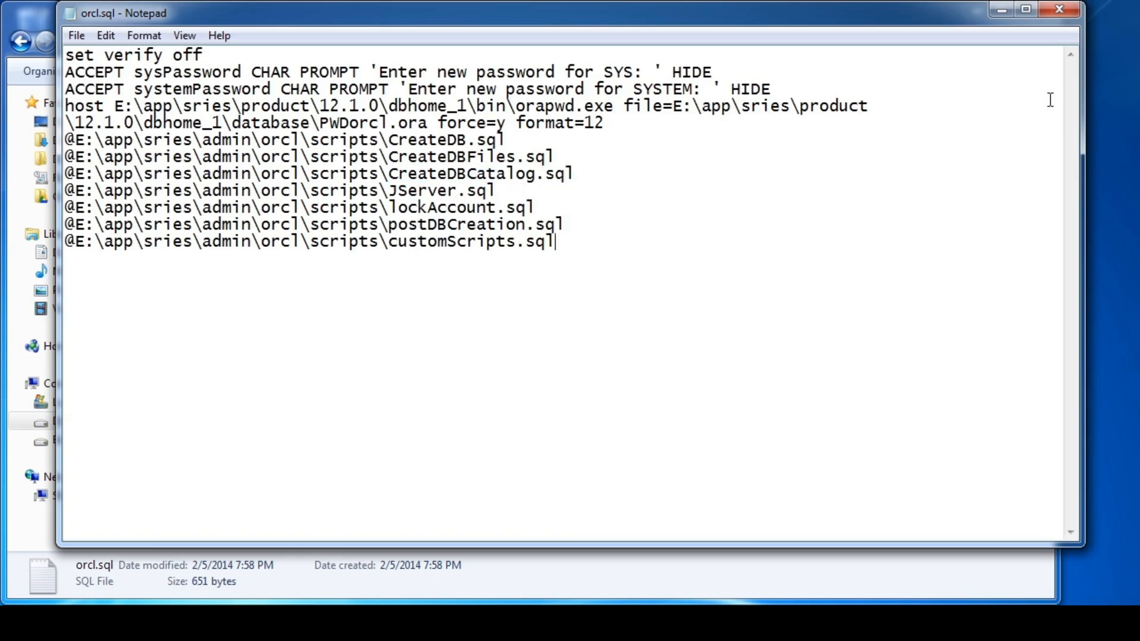